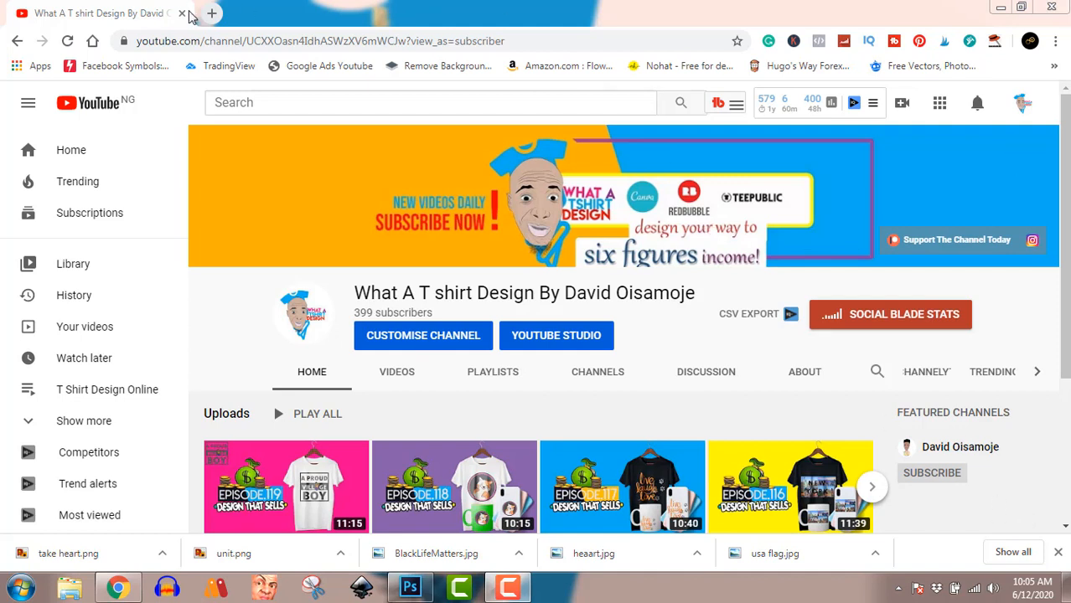
Open Canva in a new browser tab and create a blank custom design of 4500 × 5400 px
click(214, 13)
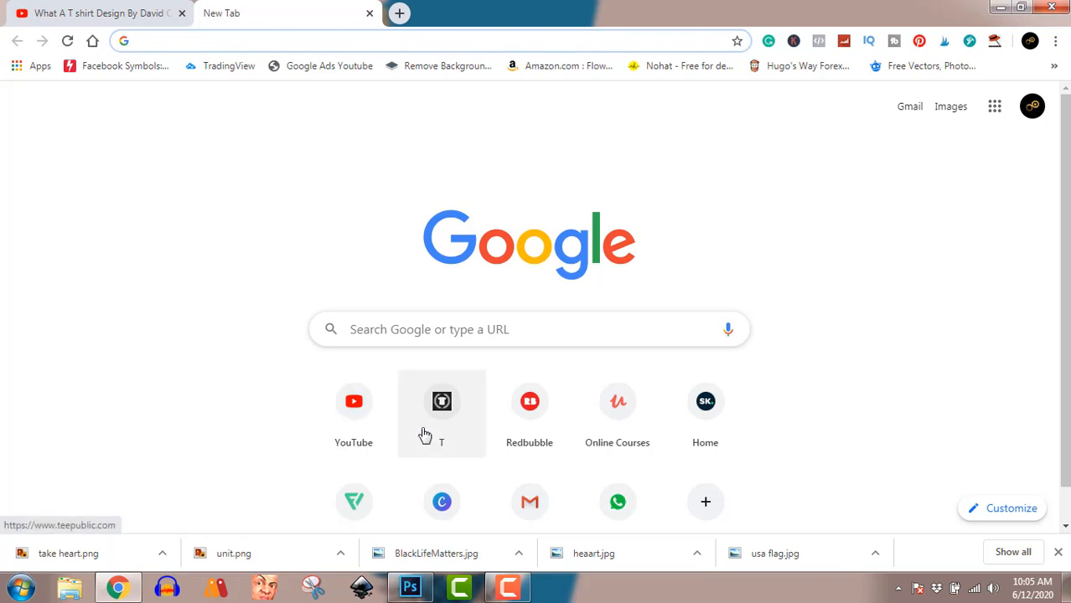
click(442, 502)
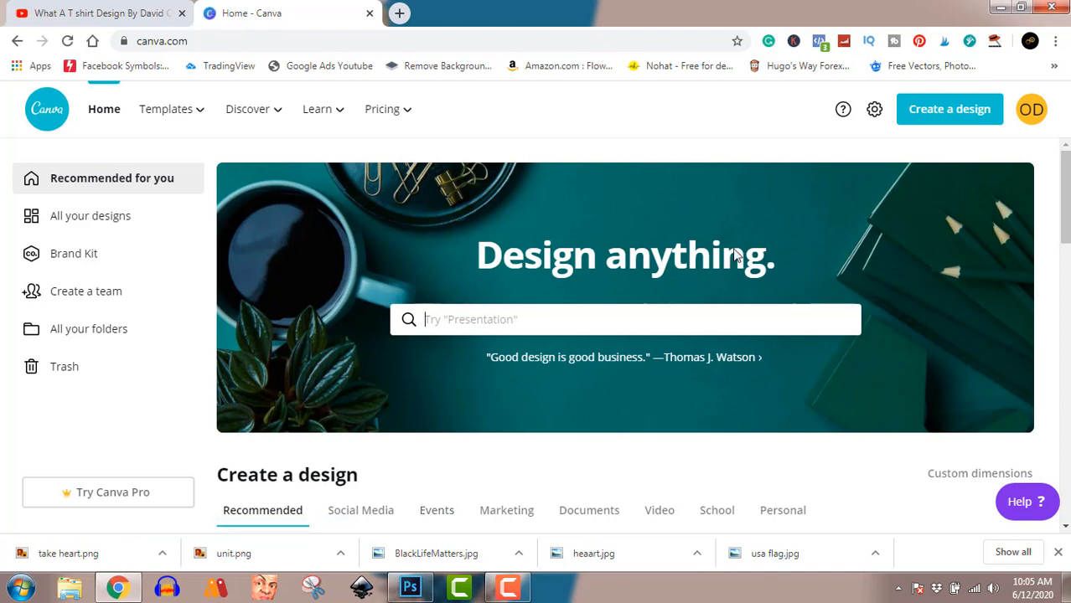
click(950, 118)
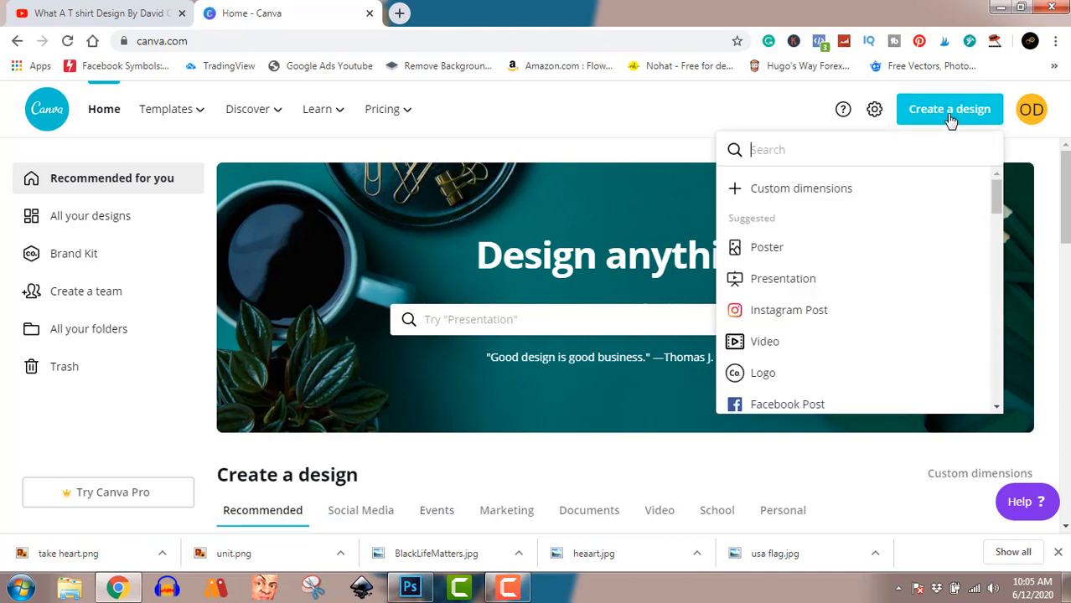
click(852, 192)
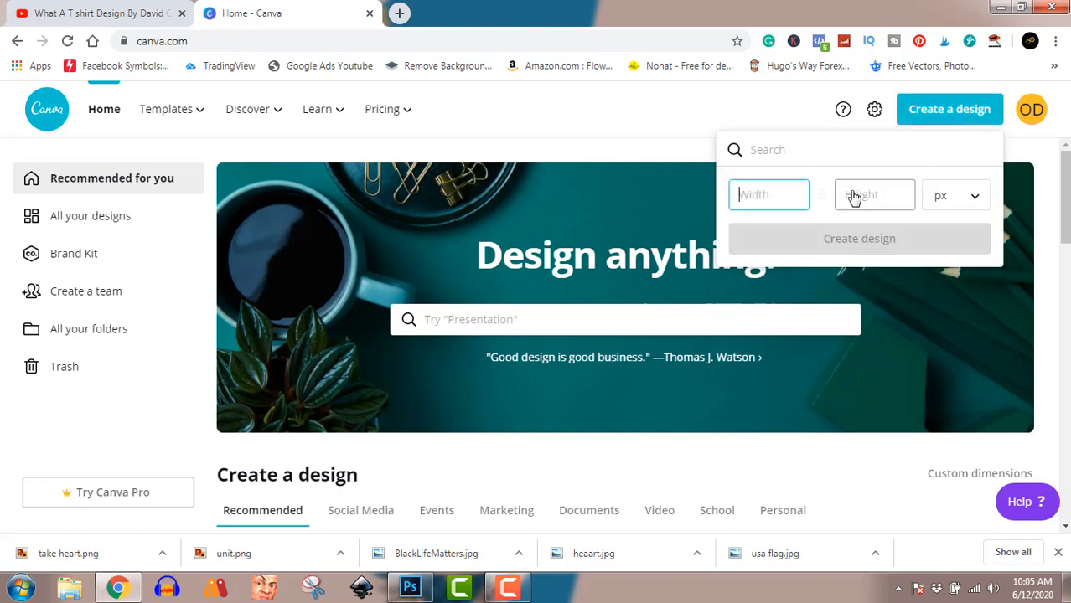
text(4500)
click(850, 192)
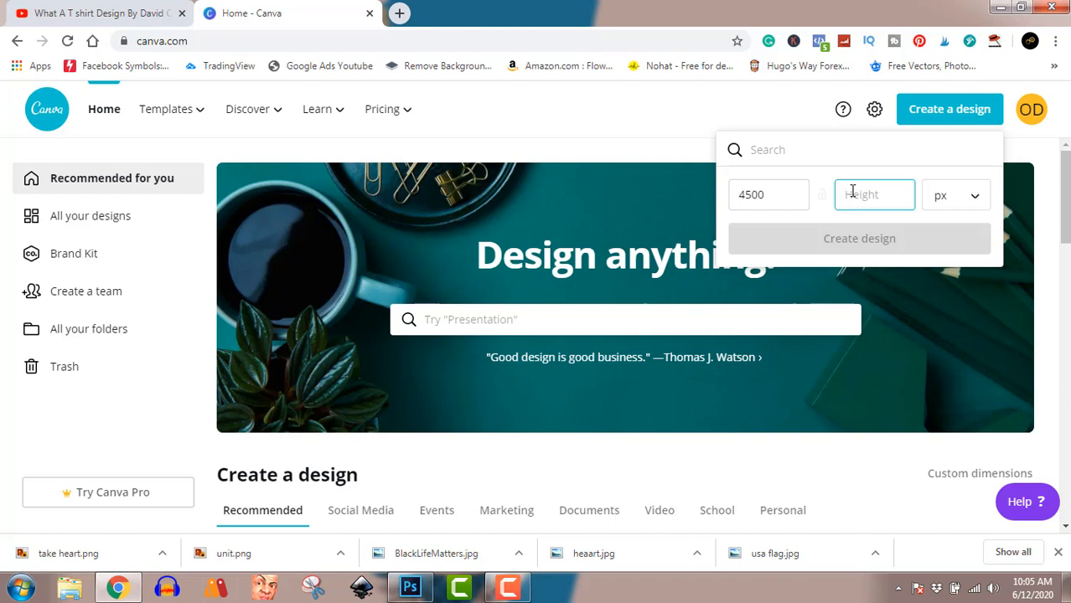
text(5400)
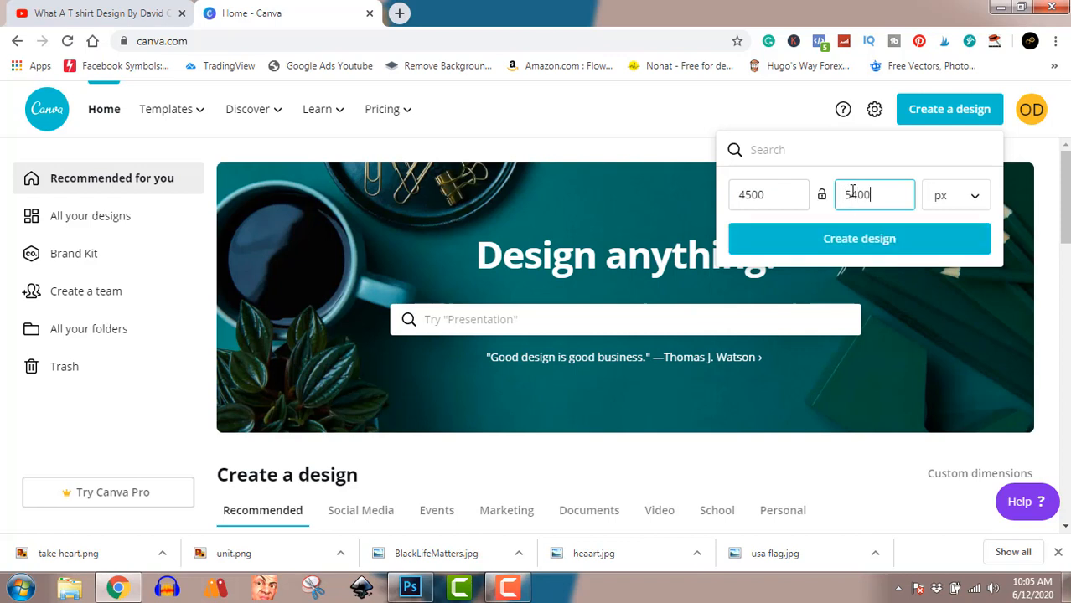
click(881, 240)
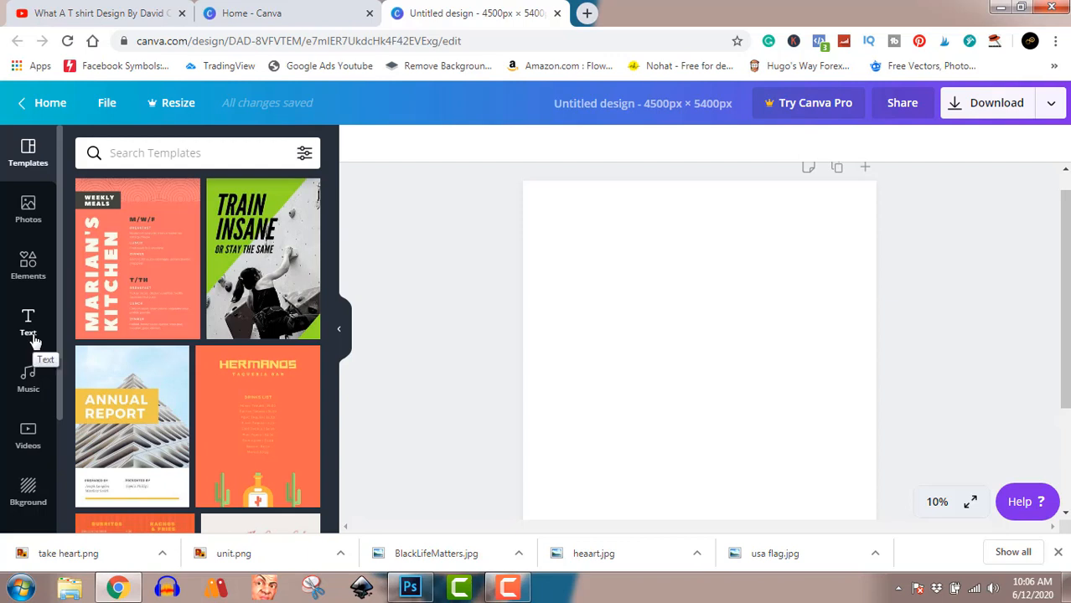
Try to upload the BlackLifeMatters image from the Pictures library to the uploads
scroll(32, 342, down, 2)
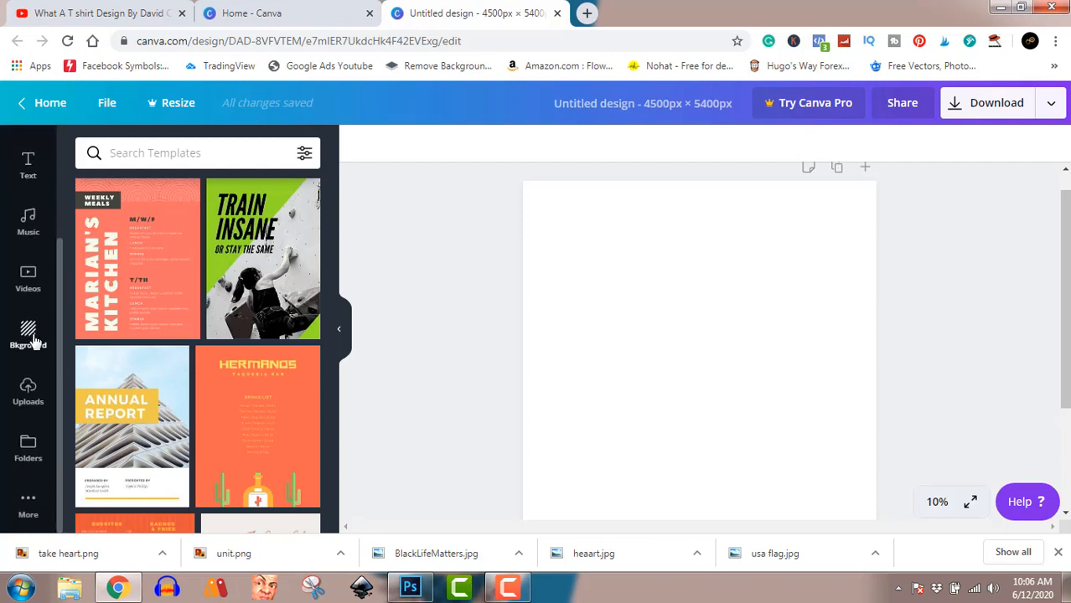
click(29, 400)
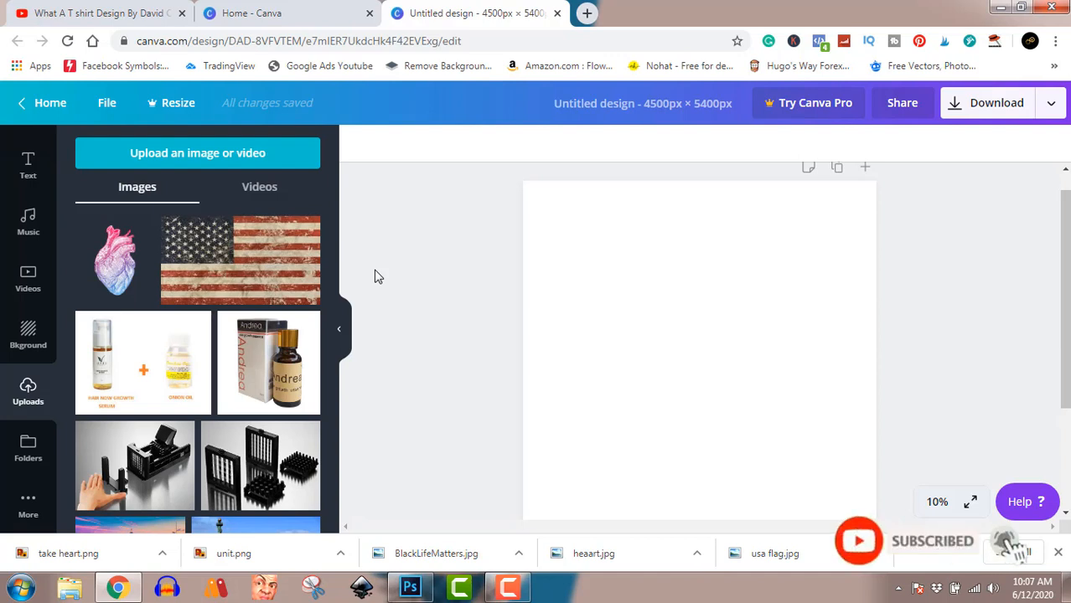
click(209, 163)
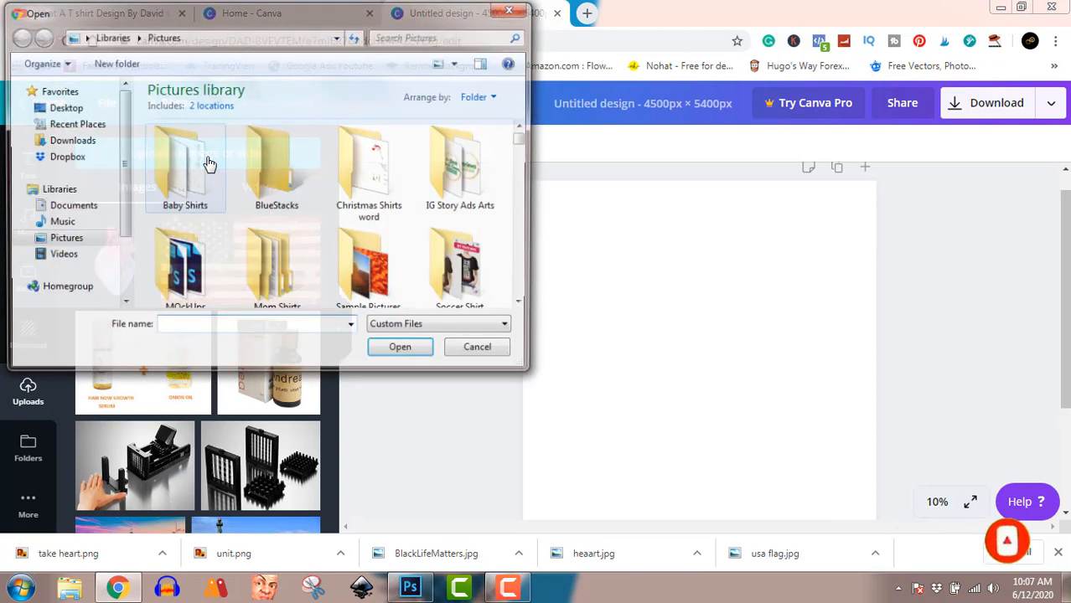
click(282, 264)
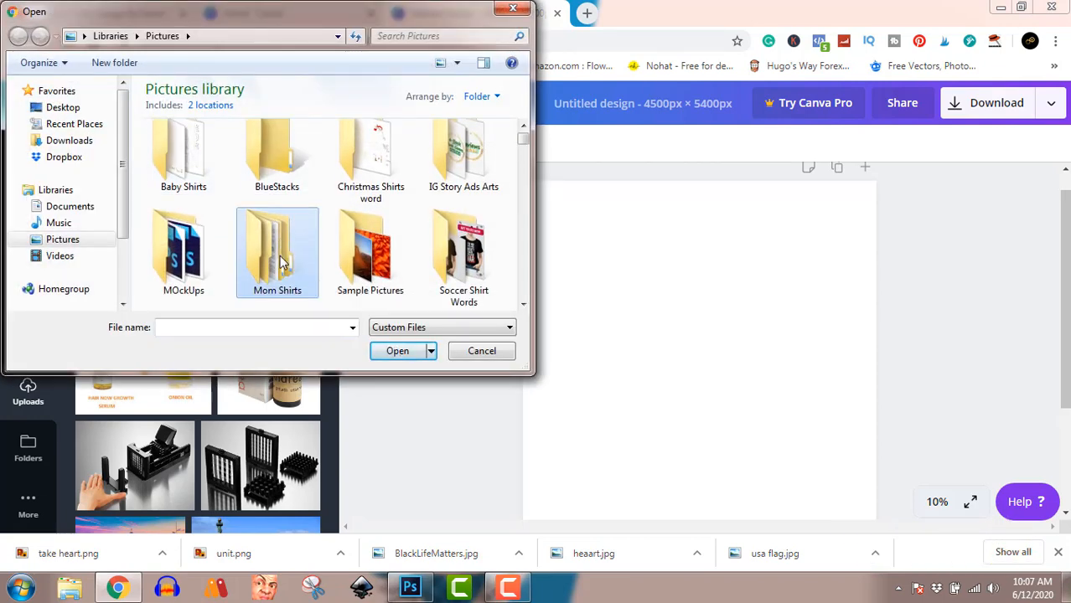
scroll(282, 264, down, 3)
click(291, 165)
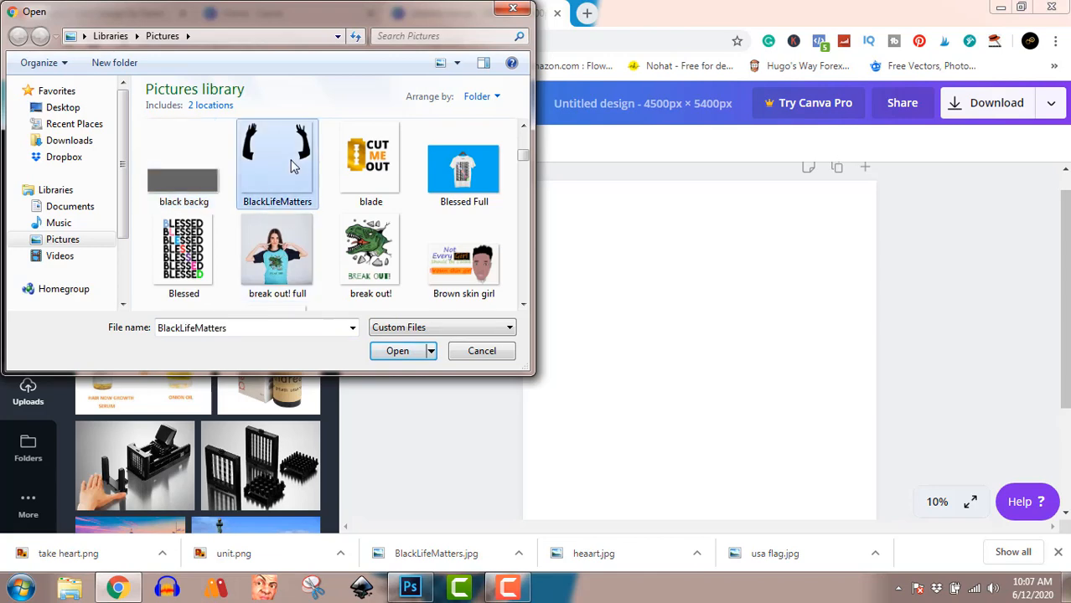
click(384, 352)
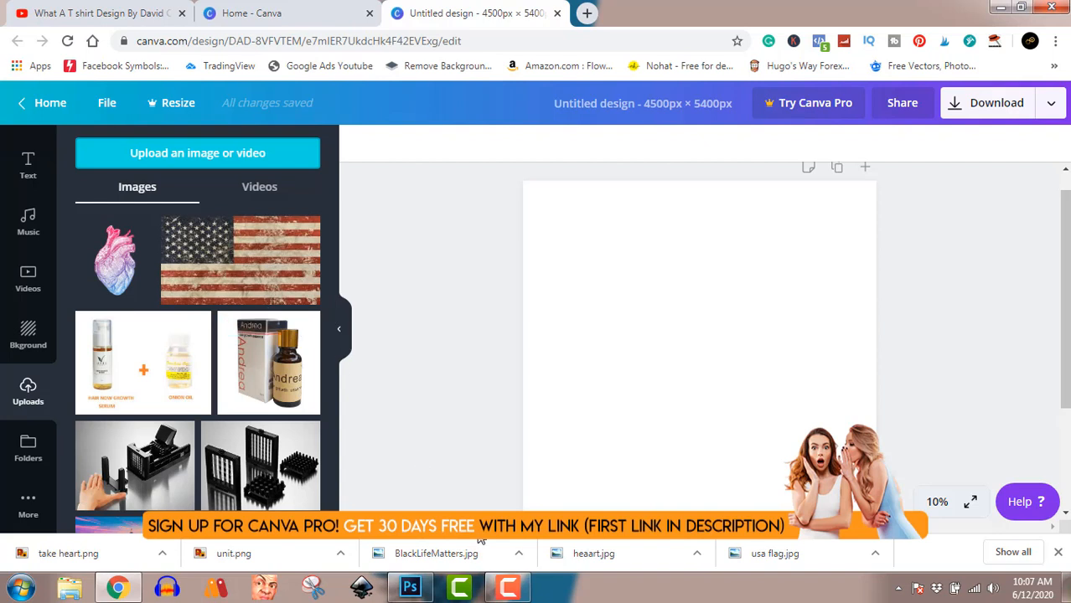
click(509, 592)
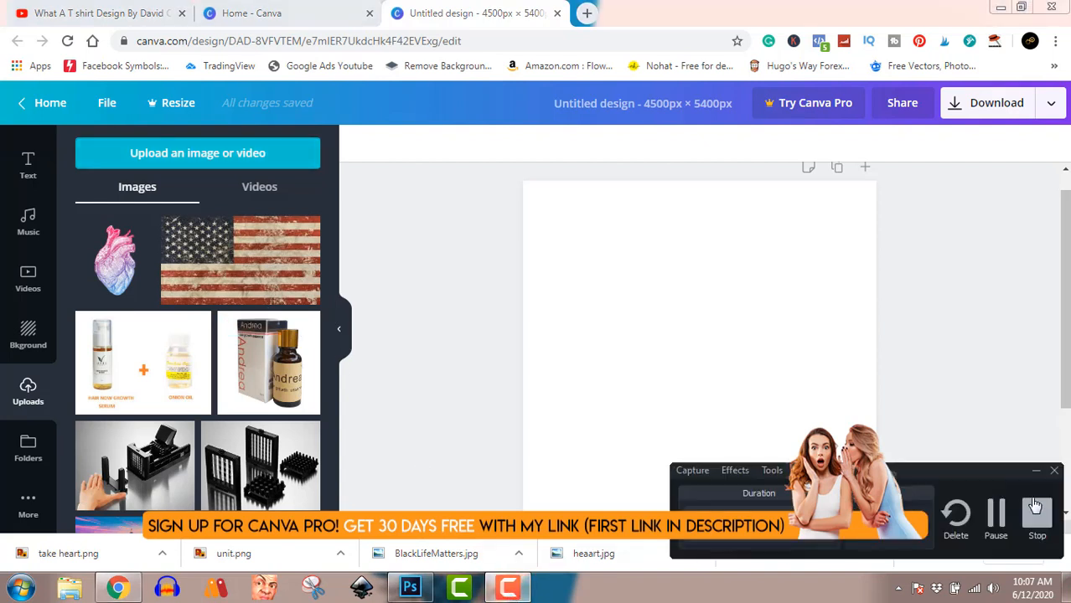
click(995, 516)
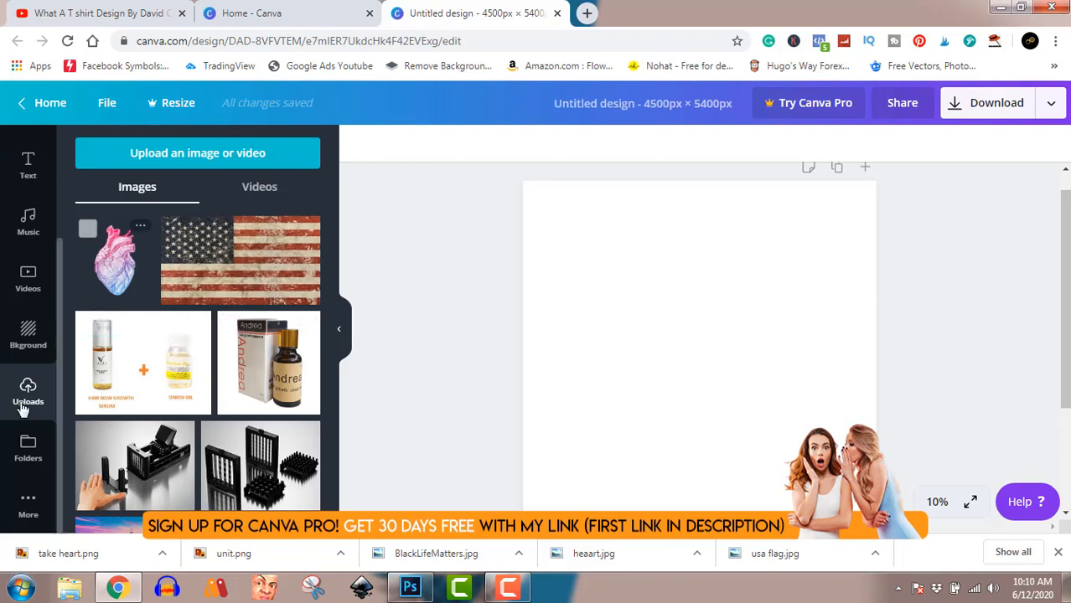
Upload the BlackLifeMatters picture of the raised arms from the Pictures library
click(204, 157)
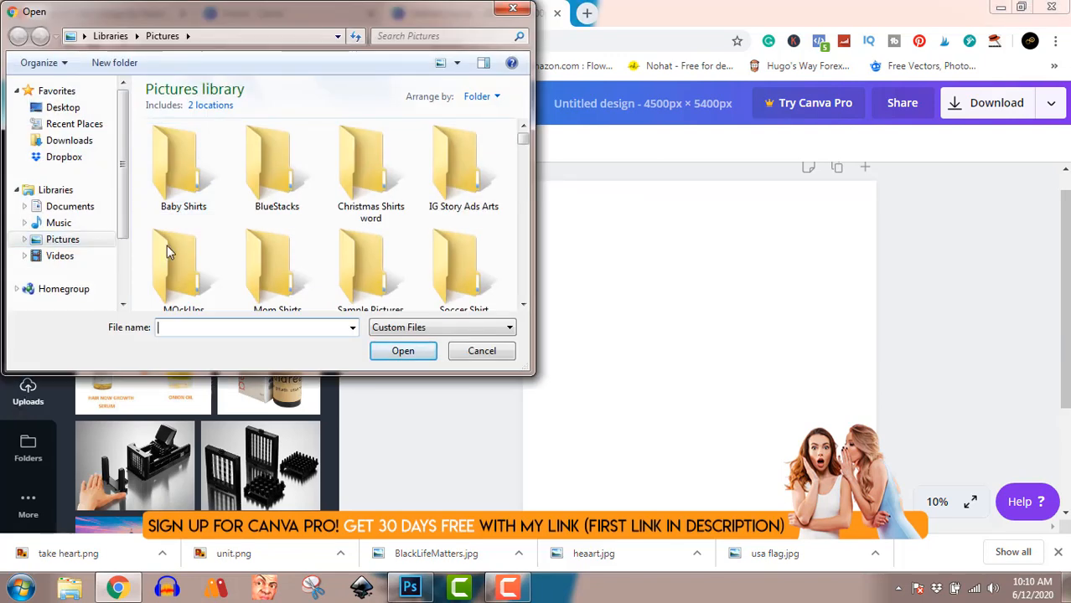
click(186, 276)
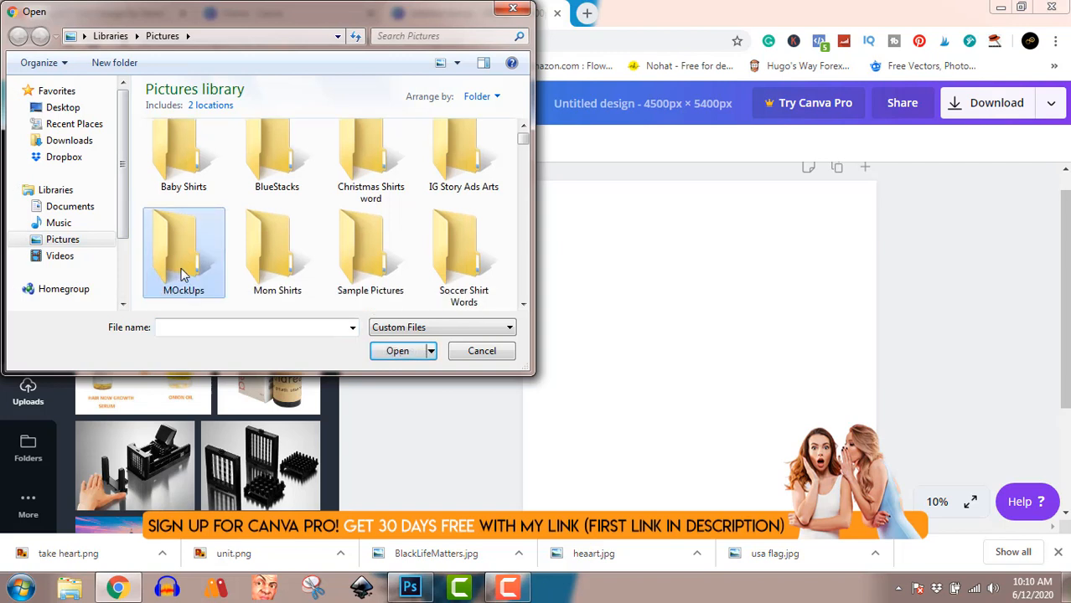
double_click(185, 276)
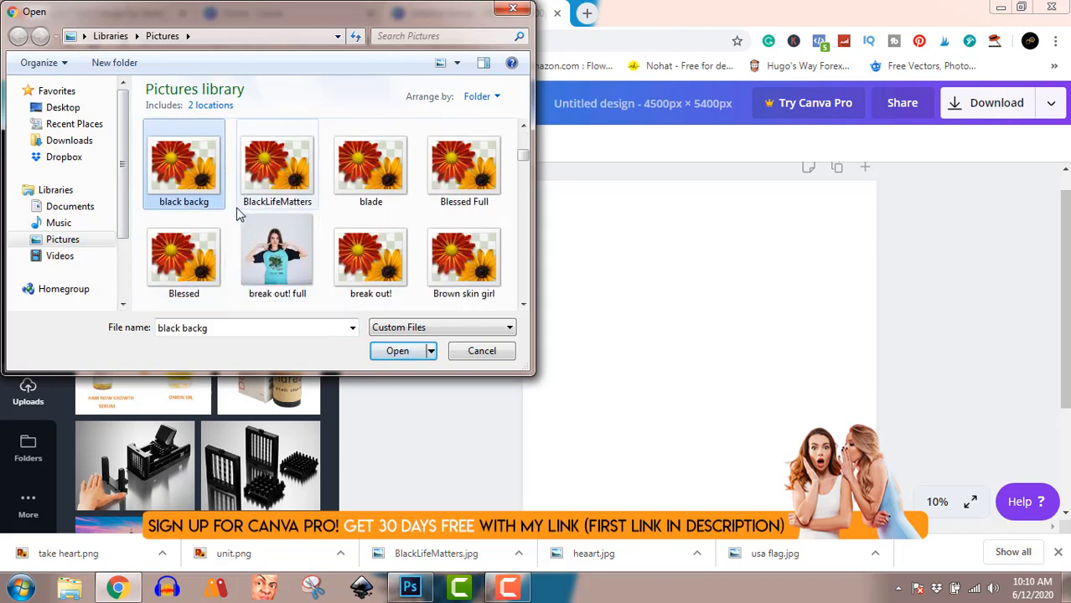
click(281, 167)
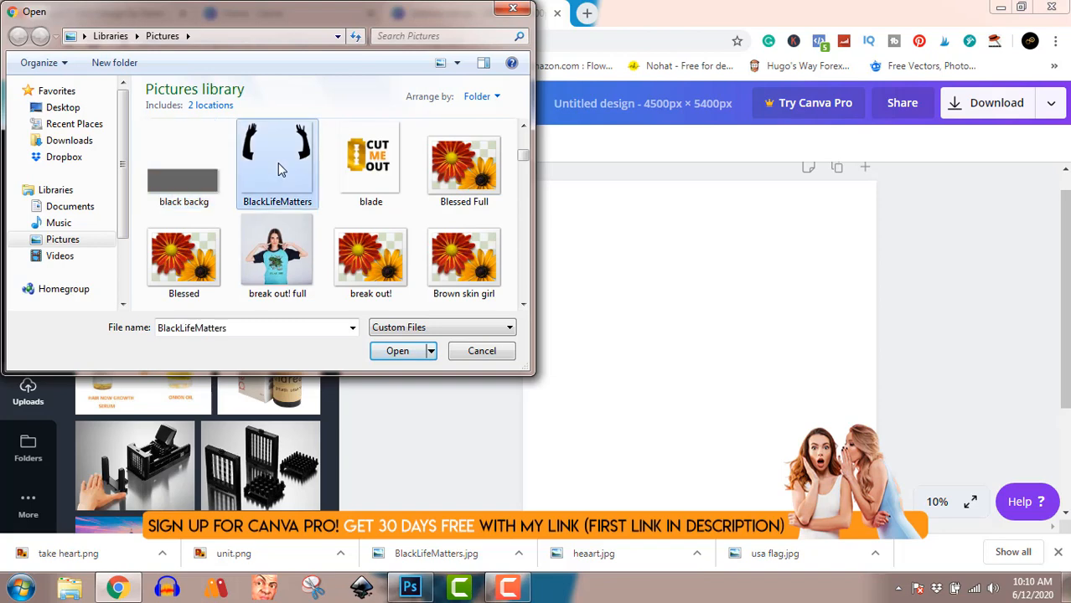
click(389, 351)
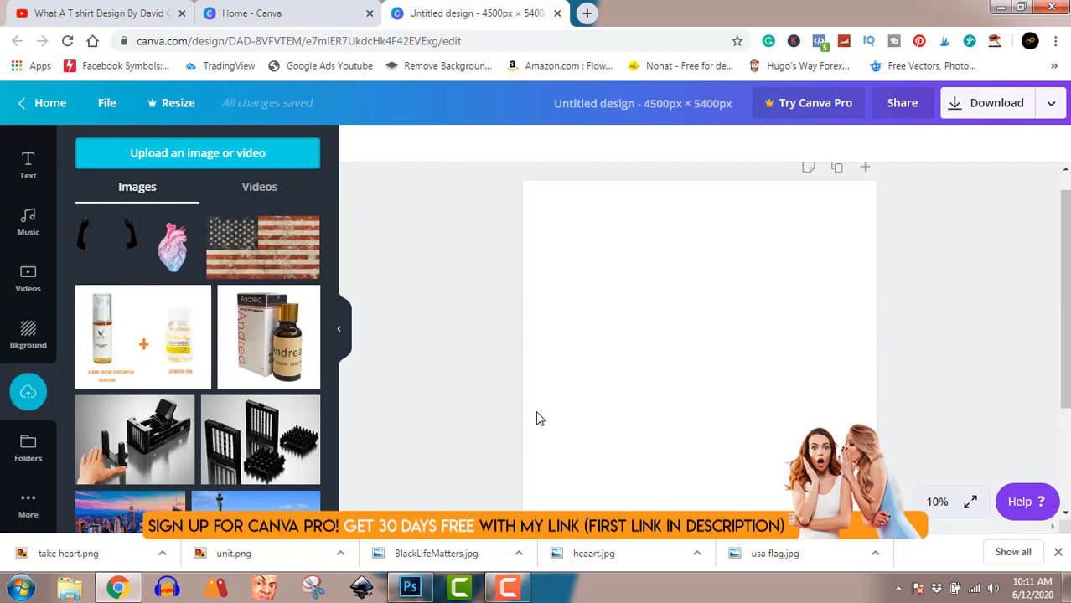
Place the uploaded BlackLifeMatters image with the raised arms on the blank page
click(105, 243)
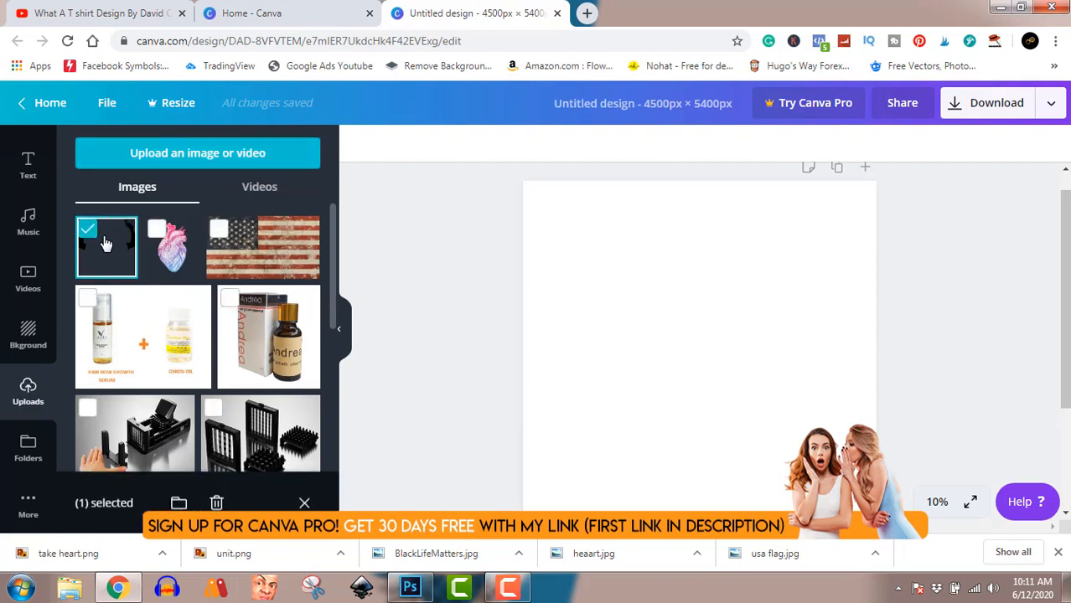
click(108, 243)
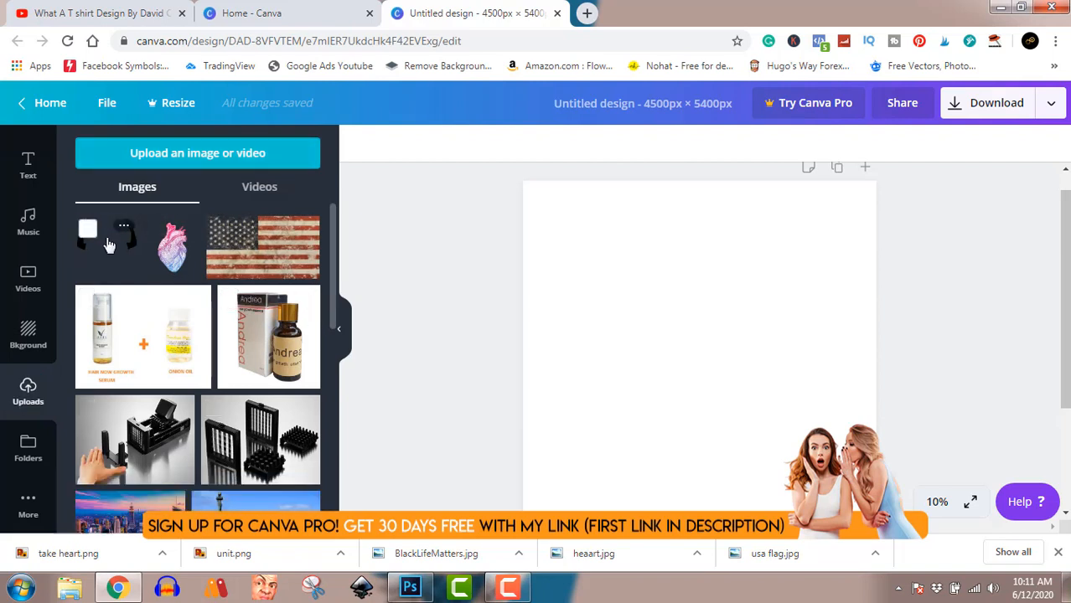
click(119, 252)
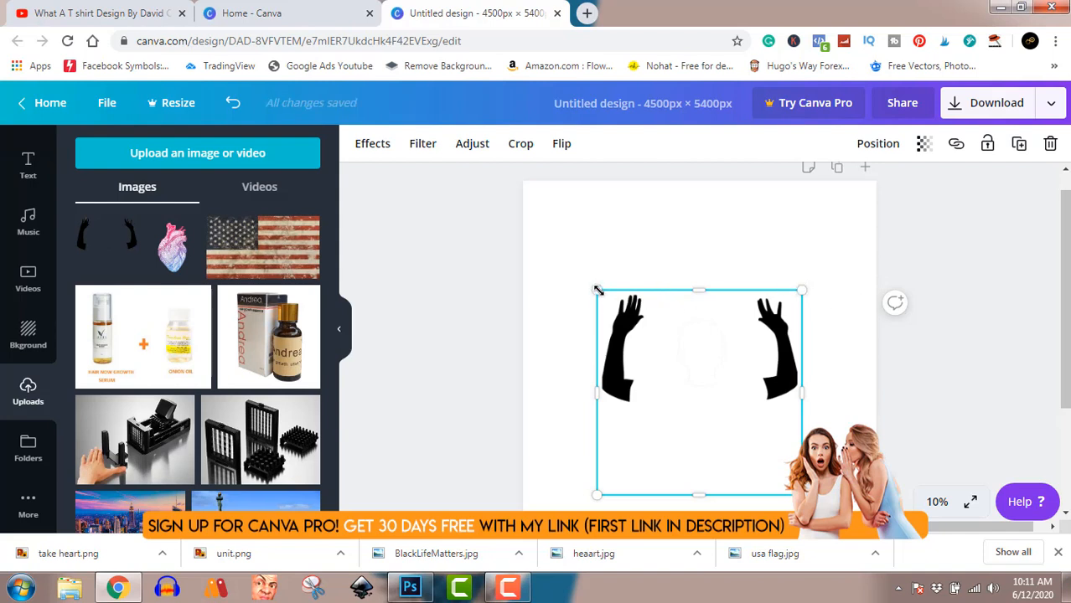
Enlarge the raised-arms image to about 3,396 × 3,396 and center it horizontally in the upper part of the page
drag(596, 287, 565, 233)
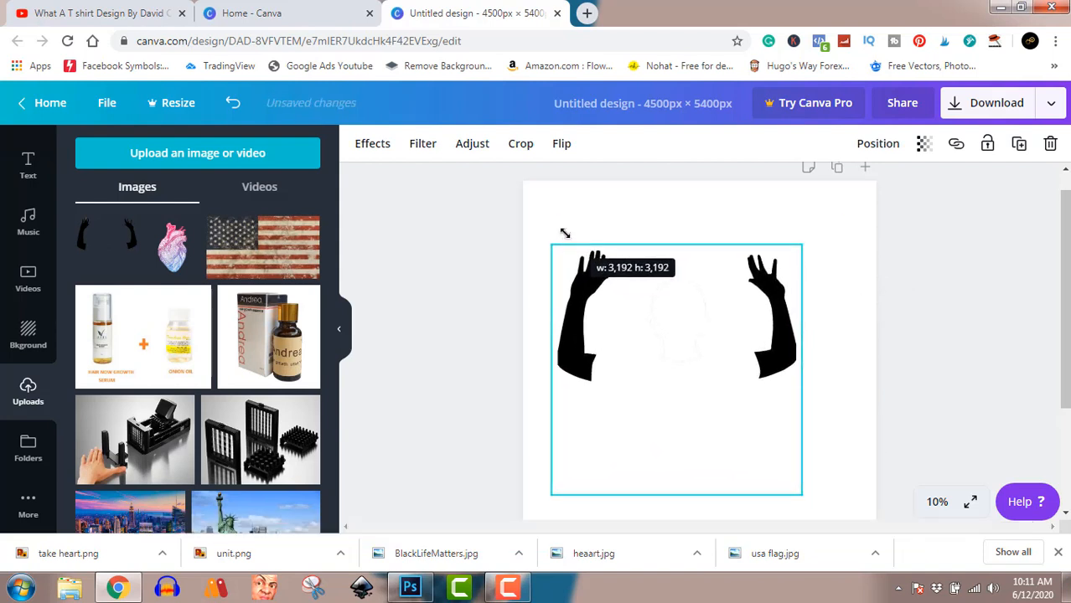
drag(693, 407, 707, 369)
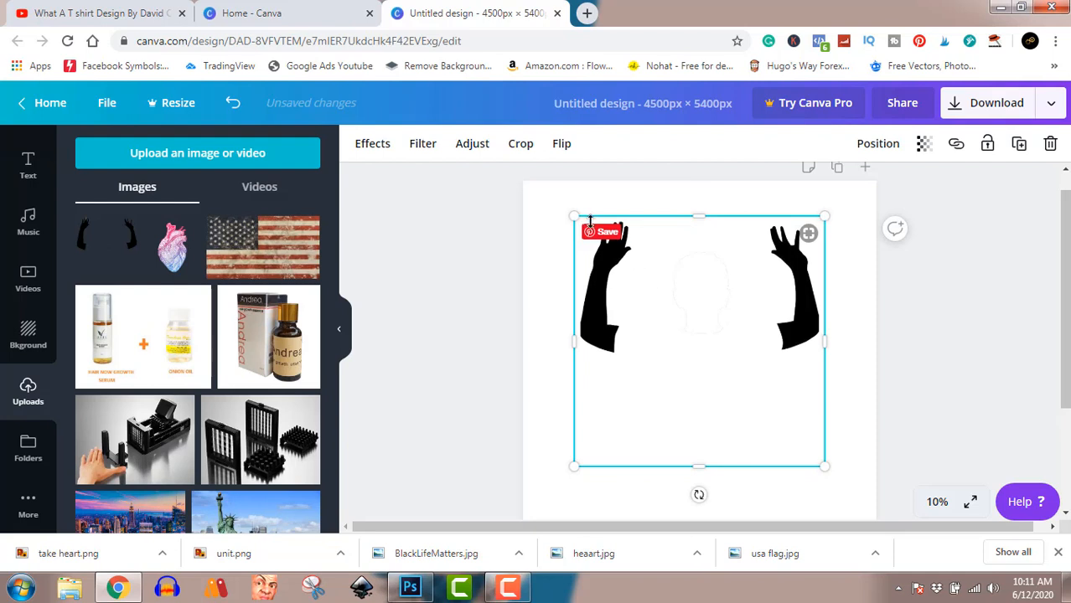
drag(573, 216, 558, 201)
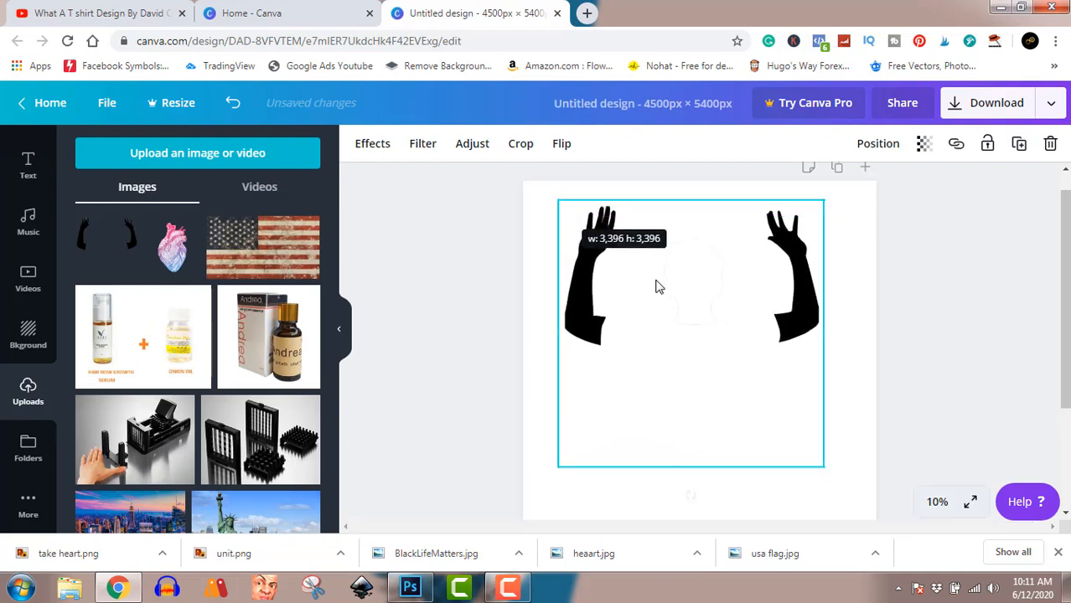
drag(687, 309, 689, 314)
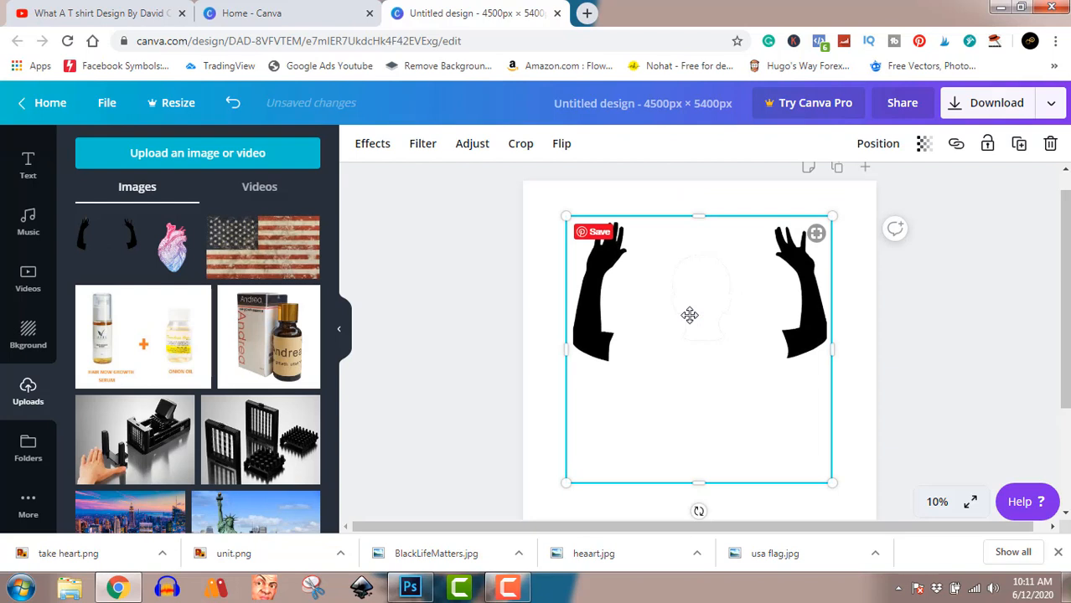
click(937, 380)
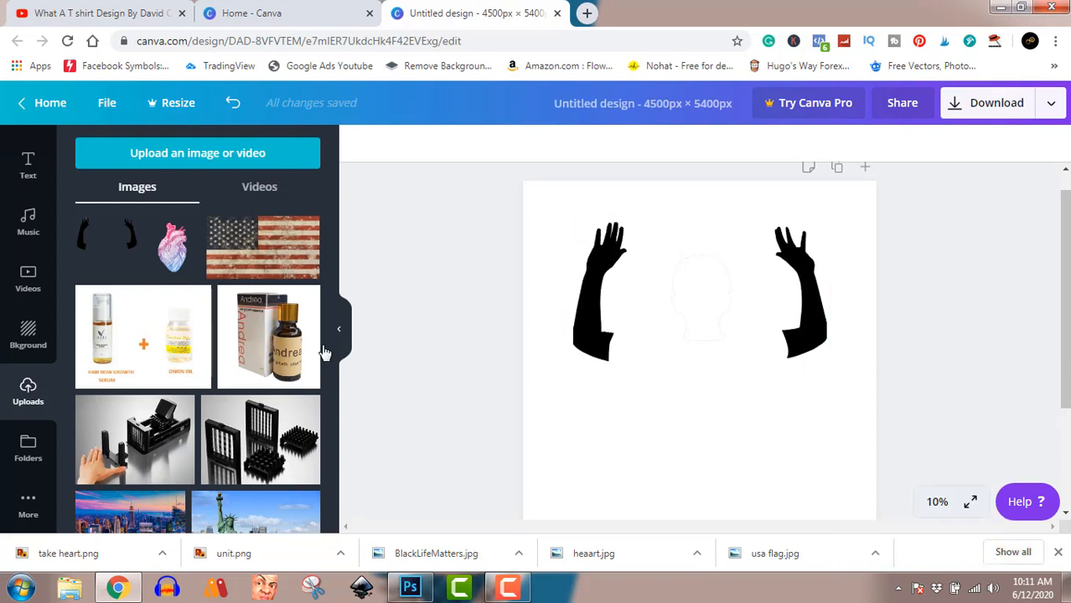
Add the free solid square from the recently used elements to the page
mouse_move(86, 273)
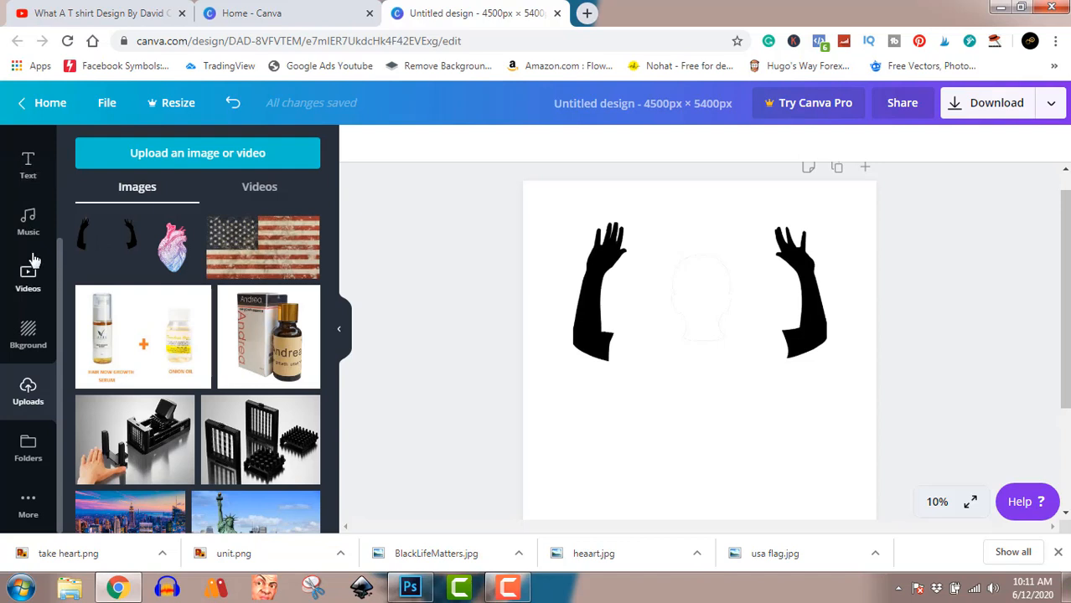
scroll(34, 261, up, 1)
scroll(34, 261, up, 2)
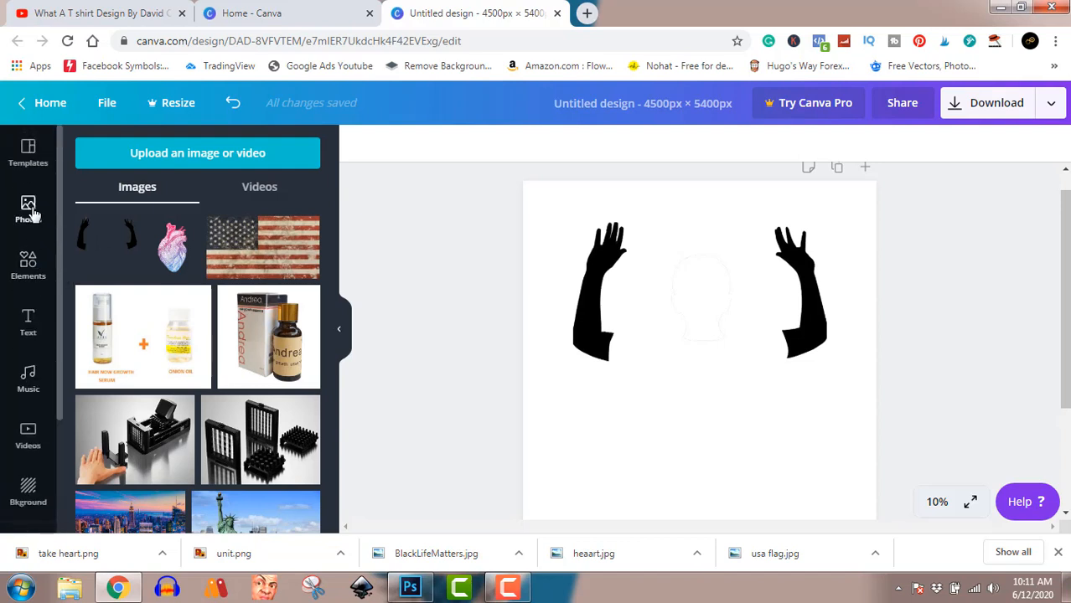
click(28, 262)
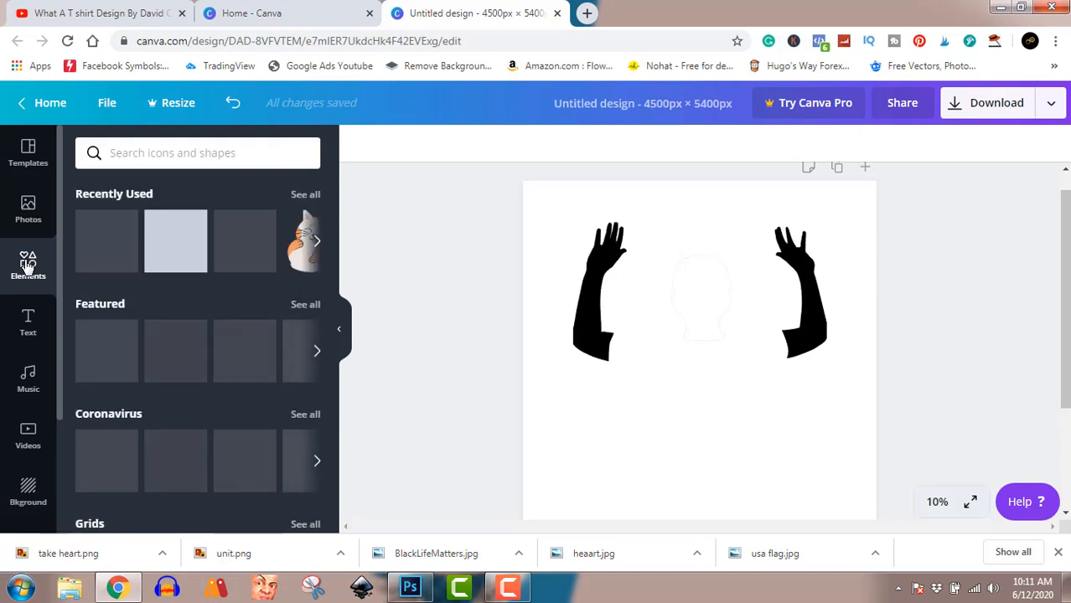
click(160, 243)
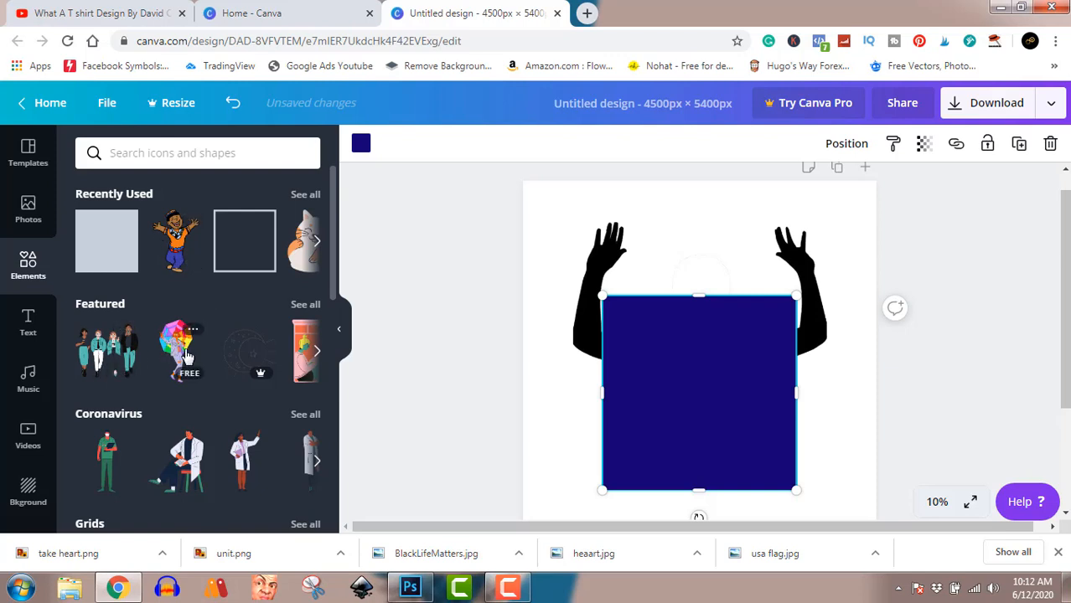
Look through the featured elements and search the element library for "blacklife"
click(317, 354)
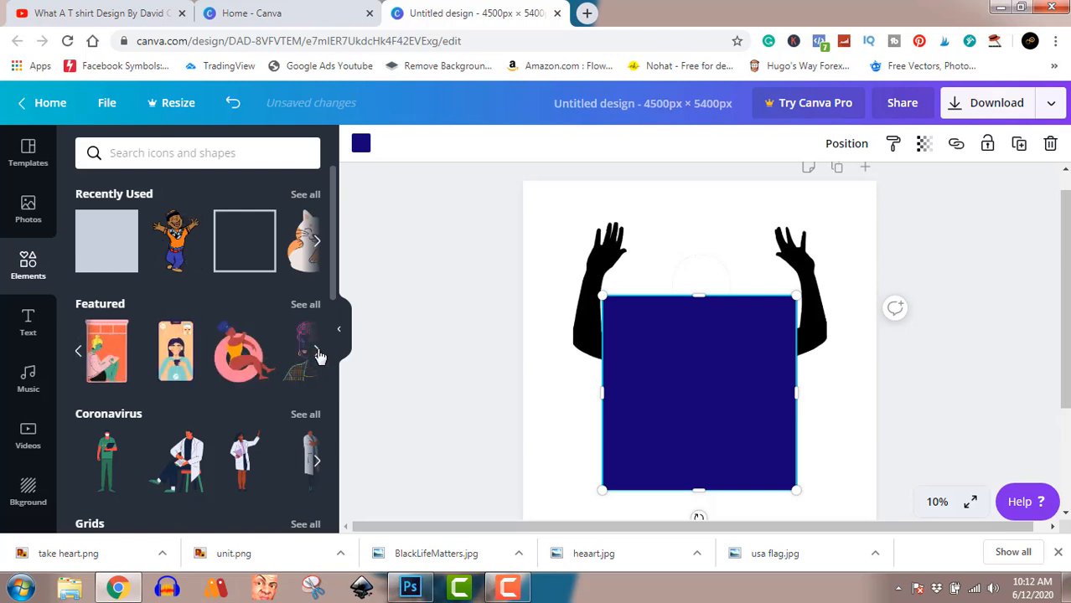
click(317, 354)
click(317, 353)
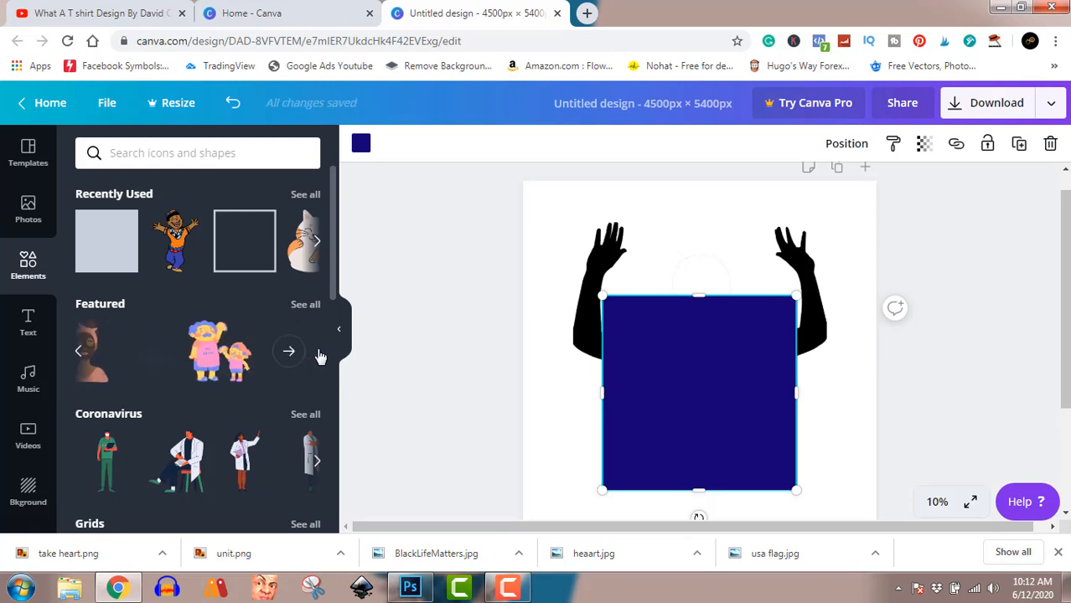
click(199, 157)
text(b)
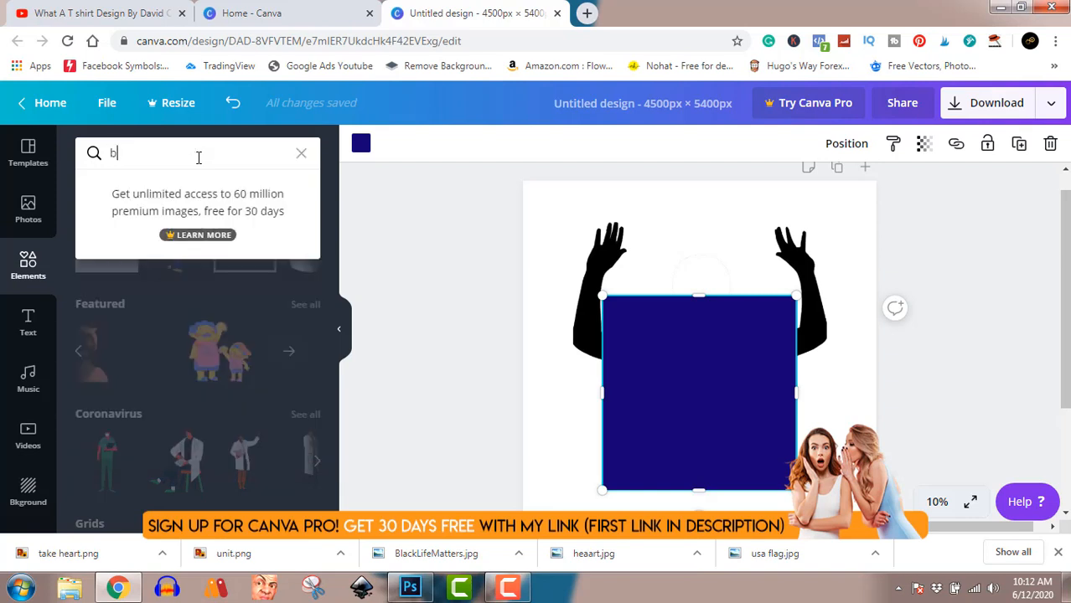
text(lacklife)
key(Return)
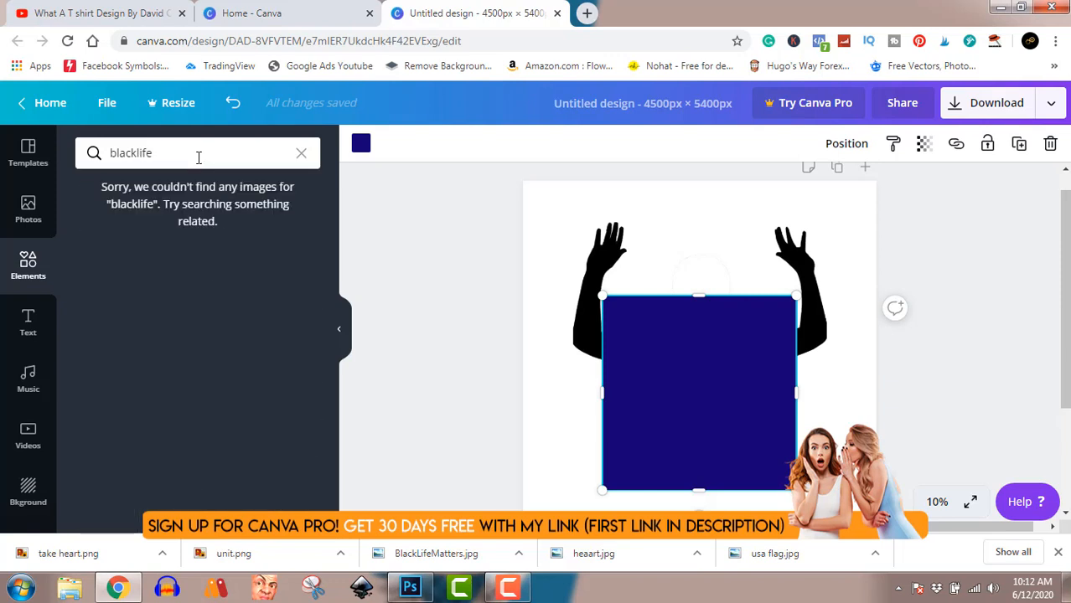
Search the elements for "black life" and "black life matter", look through the results and clear the search
click(136, 153)
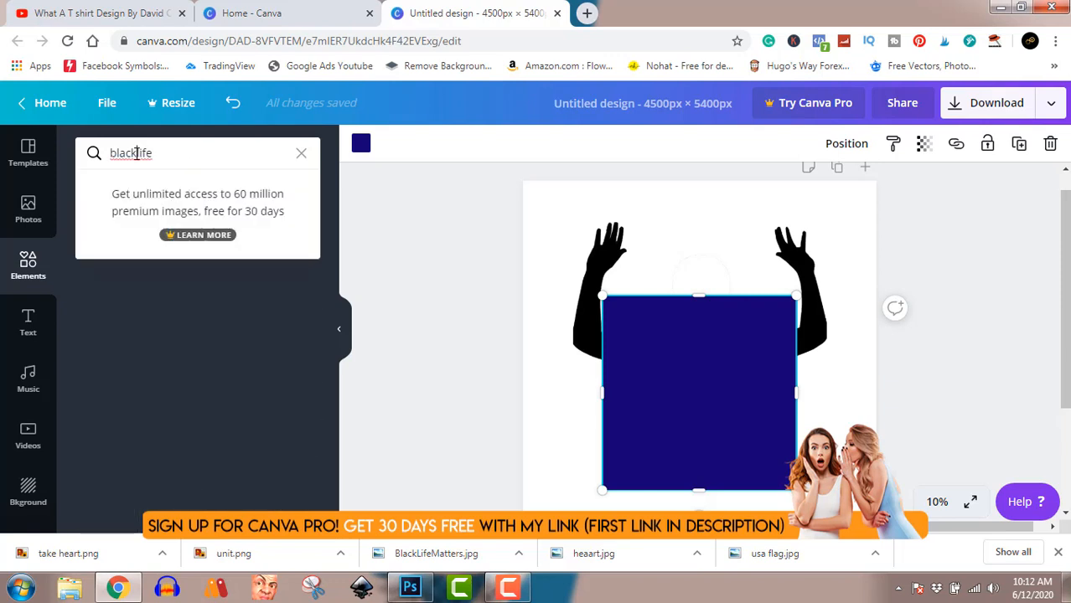
key(Return)
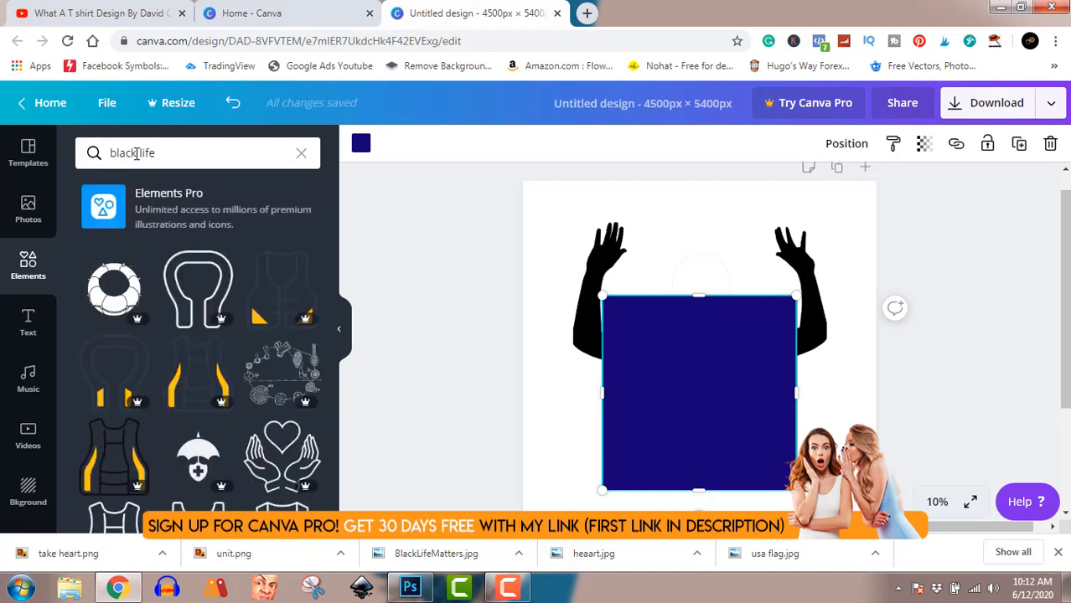
click(167, 152)
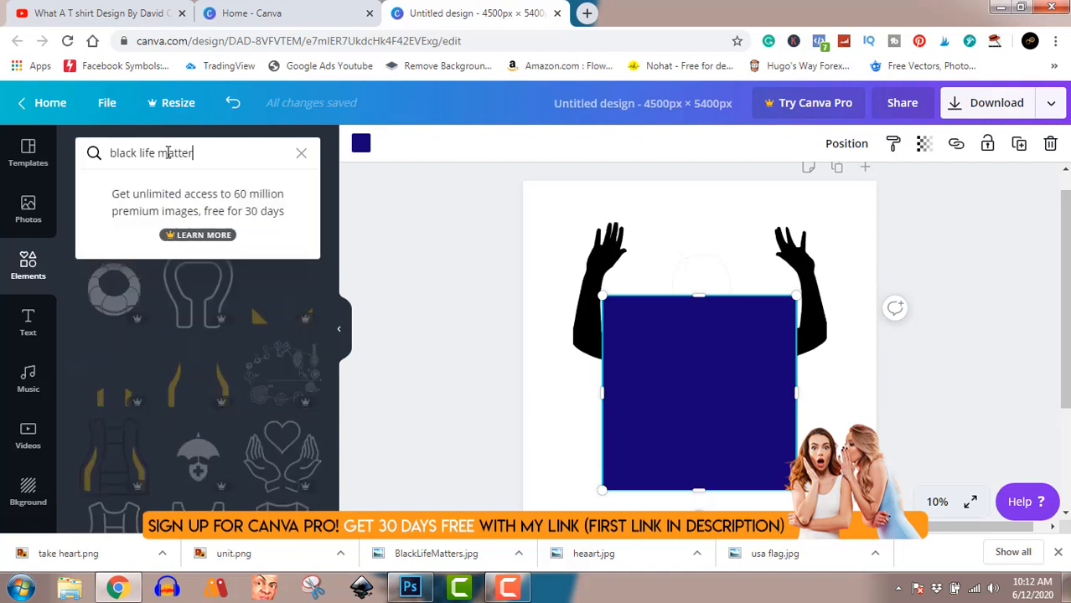
key(Return)
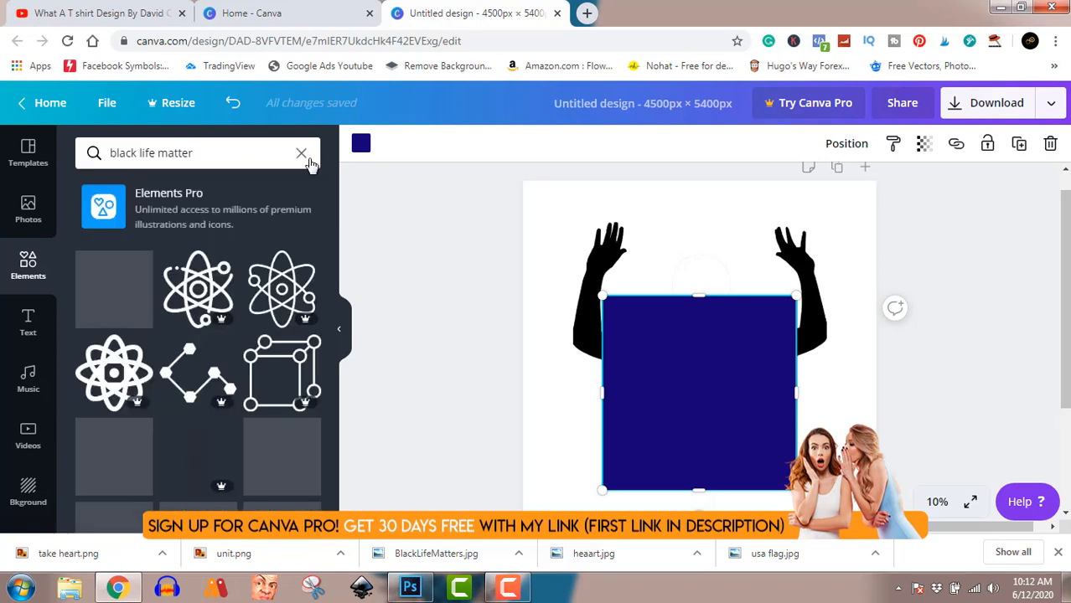
scroll(289, 312, down, 4)
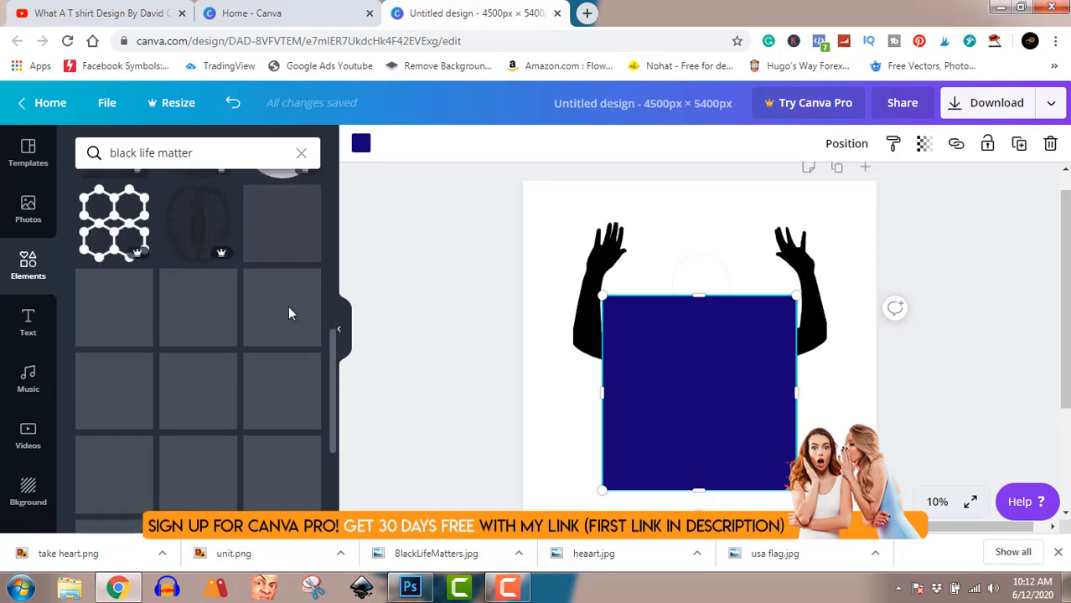
scroll(288, 306, down, 3)
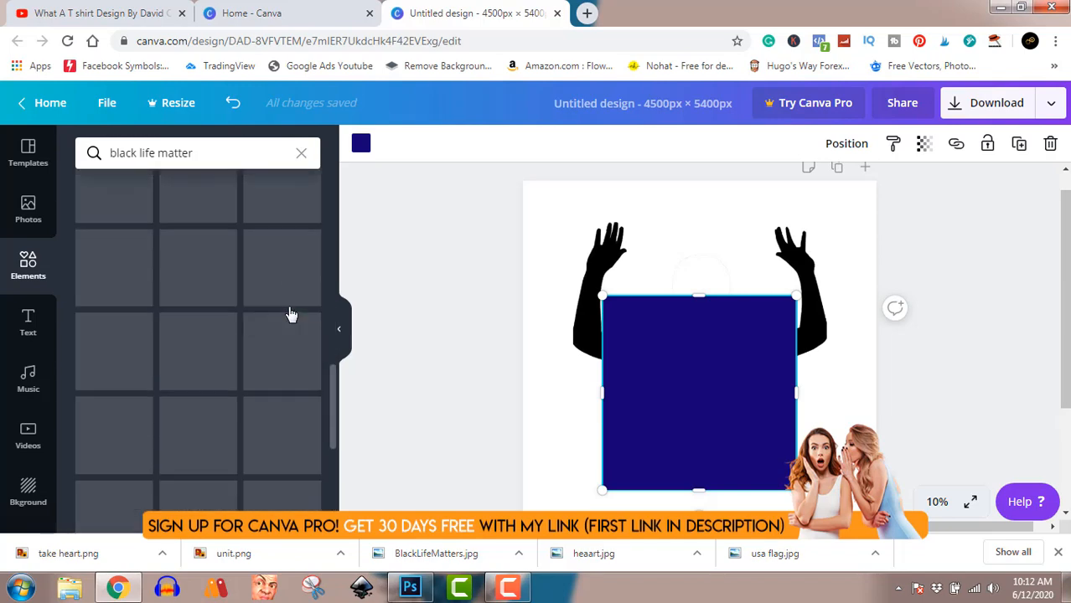
scroll(287, 305, up, 7)
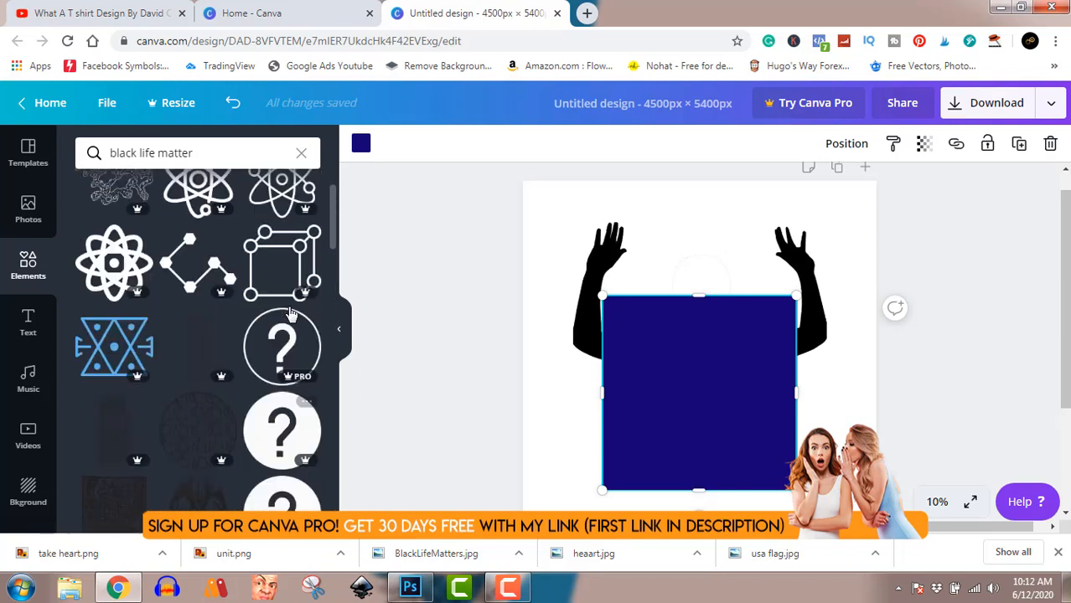
click(302, 156)
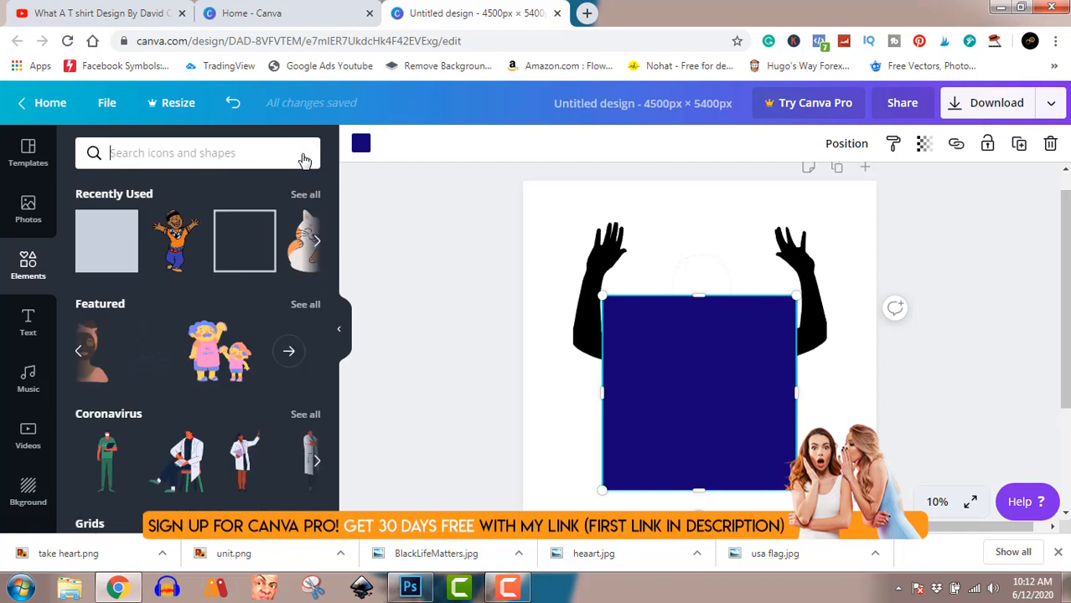
Reshape the navy square into a narrow horizontal bar and center it between the raised arms
drag(694, 494, 693, 391)
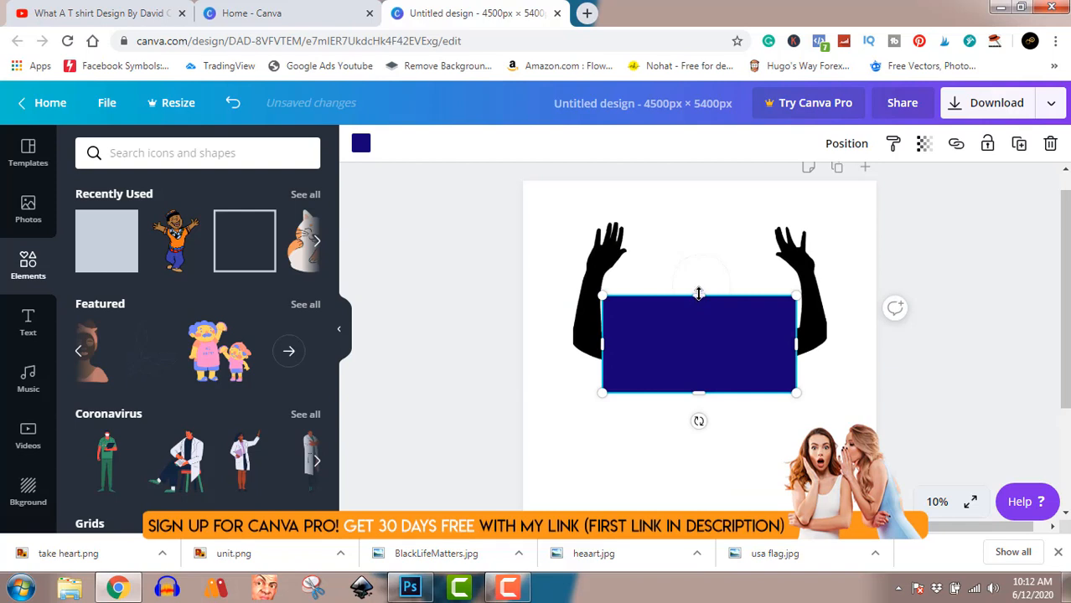
drag(699, 295, 701, 347)
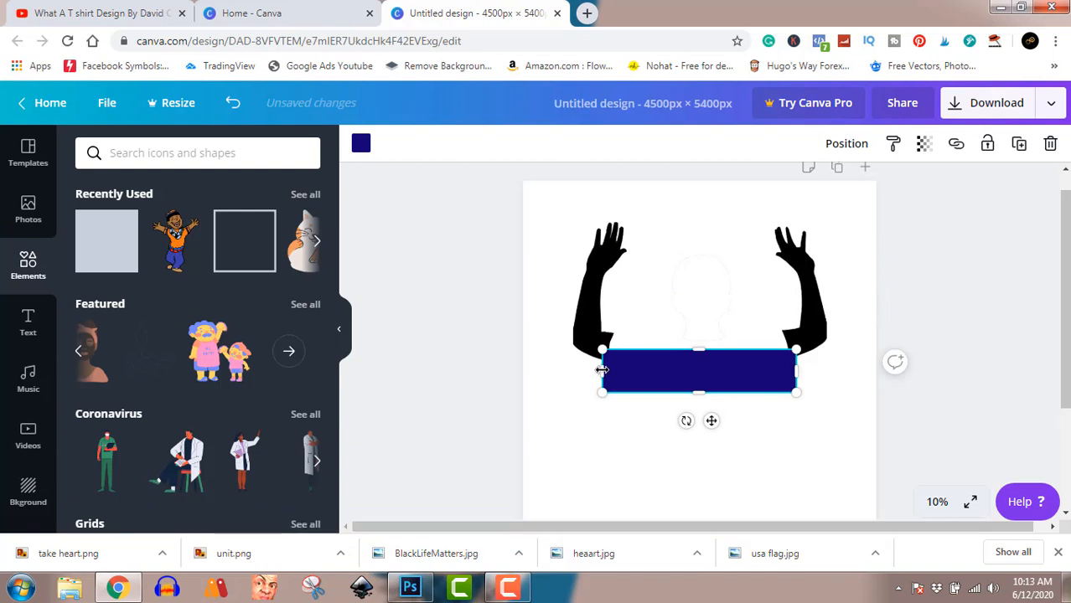
drag(601, 369, 655, 369)
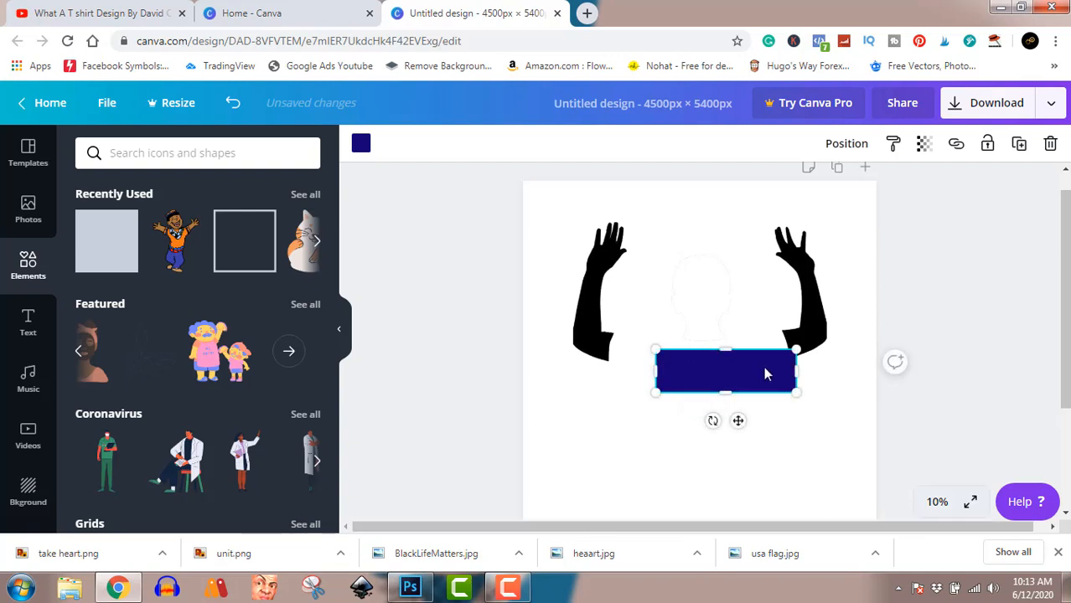
drag(760, 376, 731, 304)
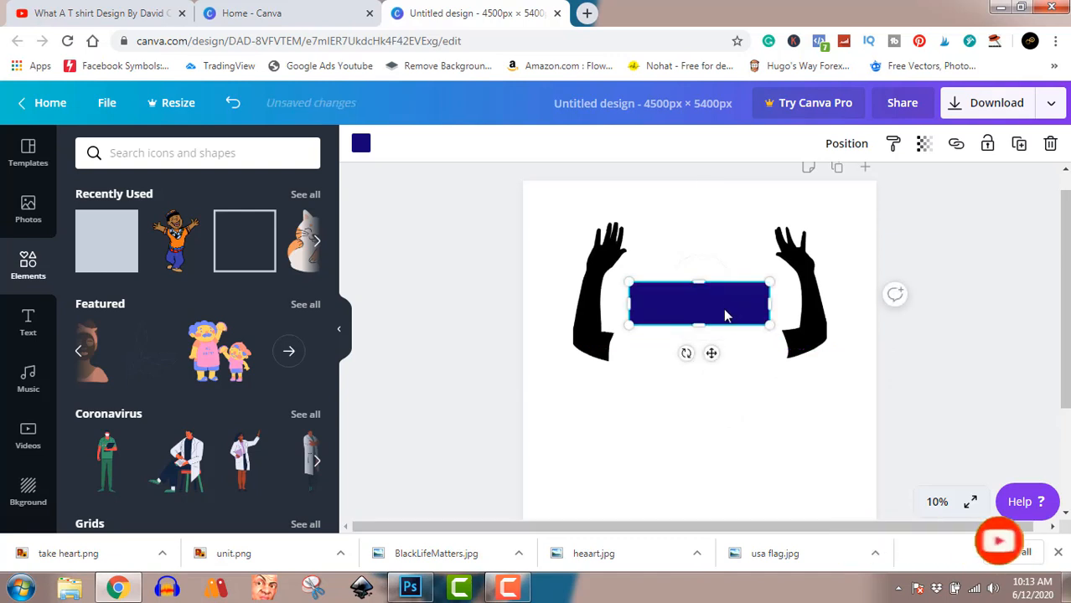
drag(699, 325, 701, 306)
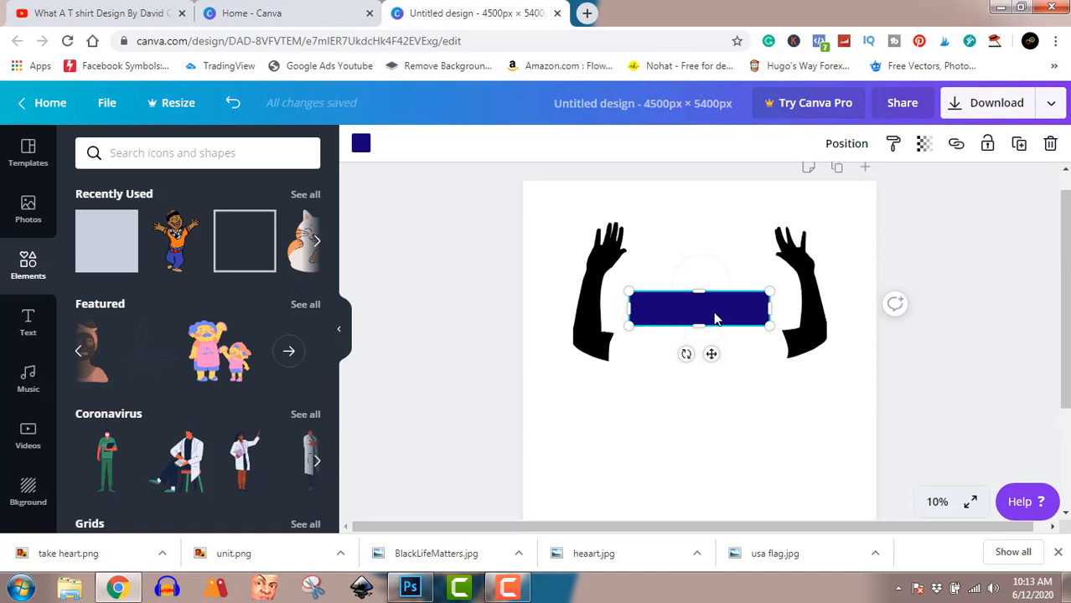
Duplicate the navy bar twice and stack the copies below it, evenly spaced and aligned with the original
drag(714, 317, 717, 418)
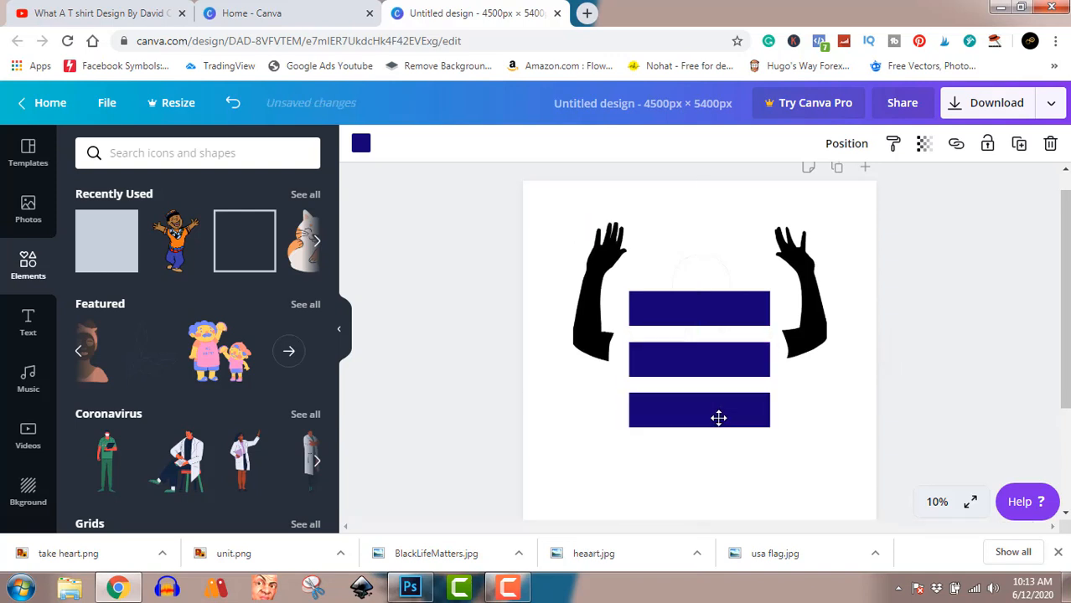
click(714, 367)
drag(715, 367, 715, 367)
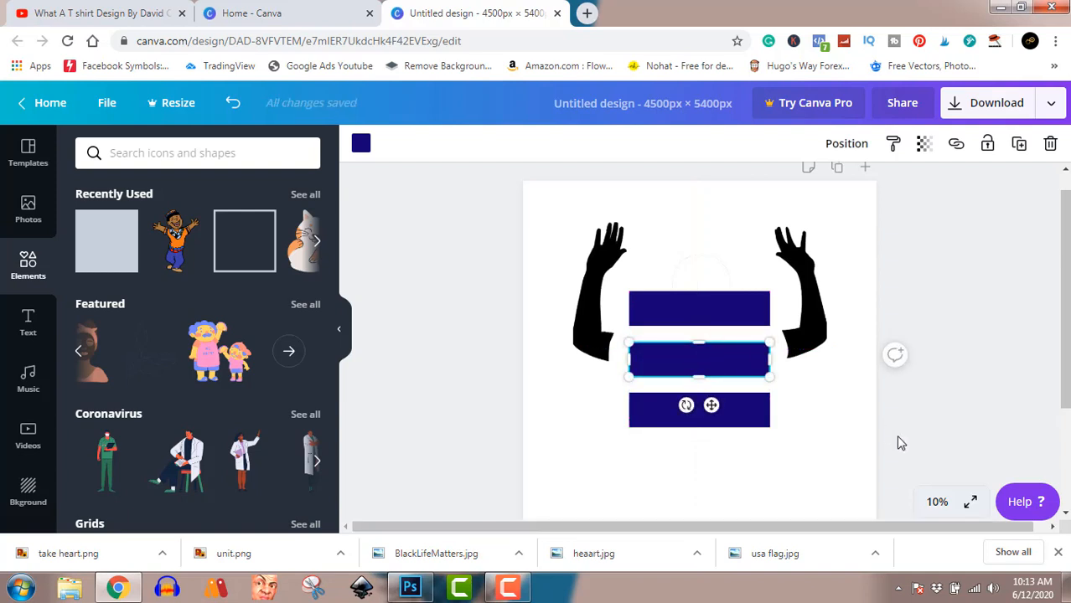
click(962, 381)
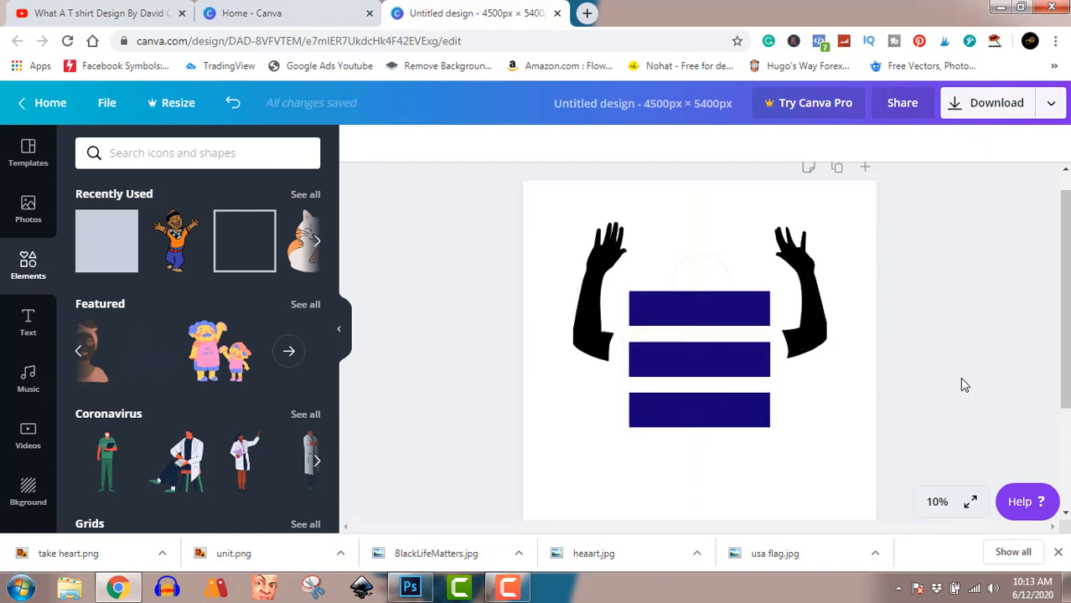
Recolor the three navy bars with the default gray #737373
click(702, 312)
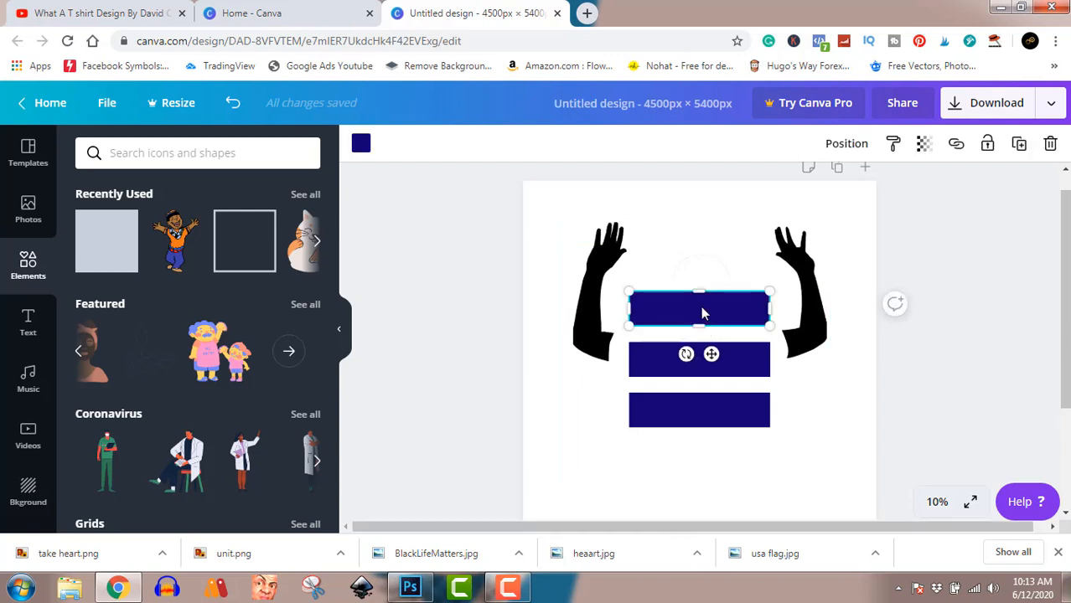
click(360, 146)
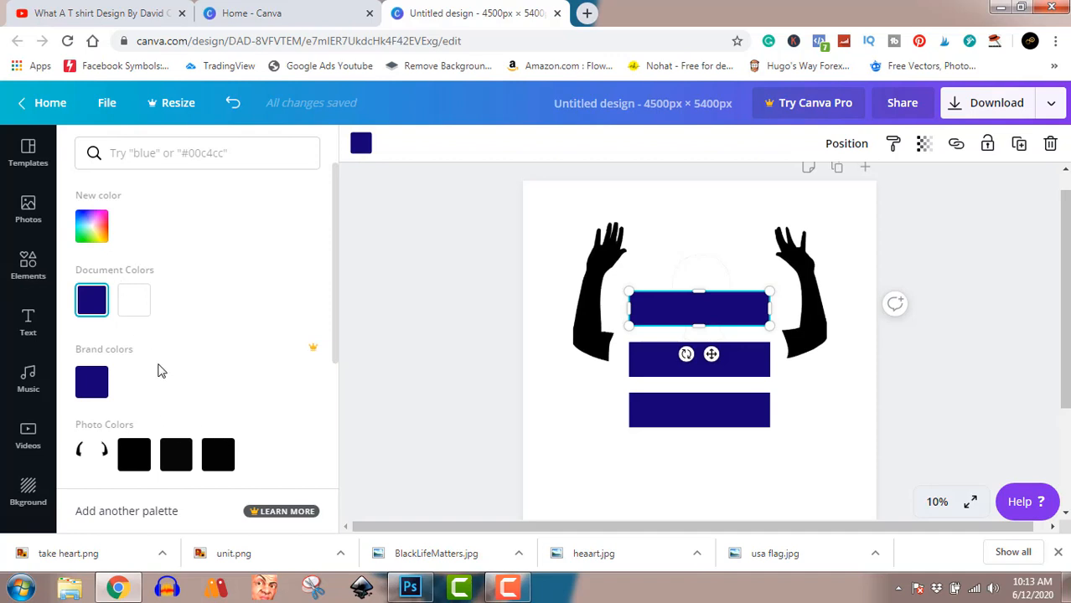
scroll(162, 371, down, 2)
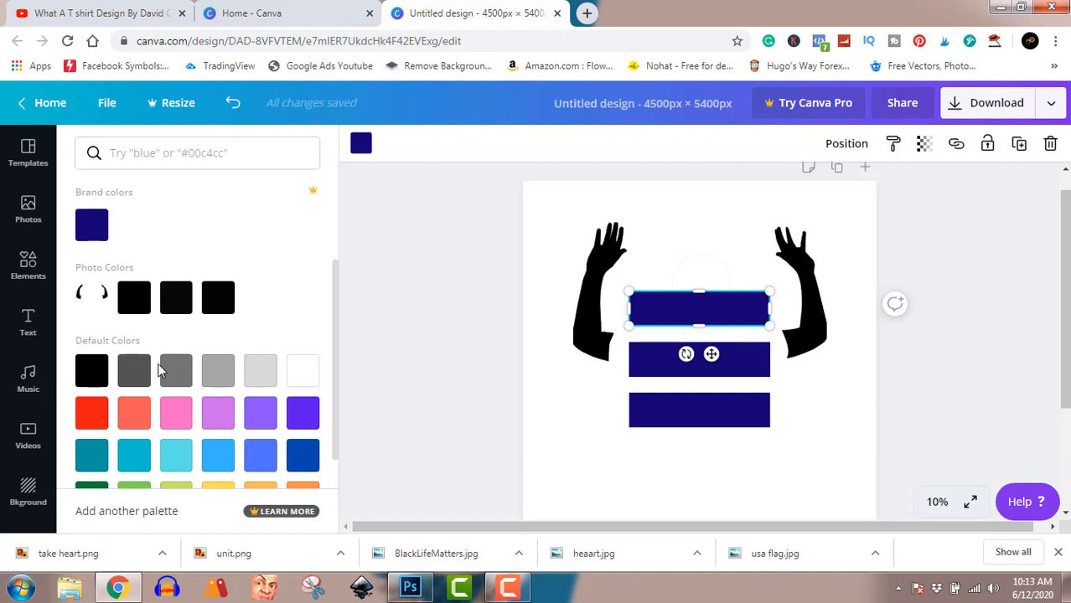
click(173, 375)
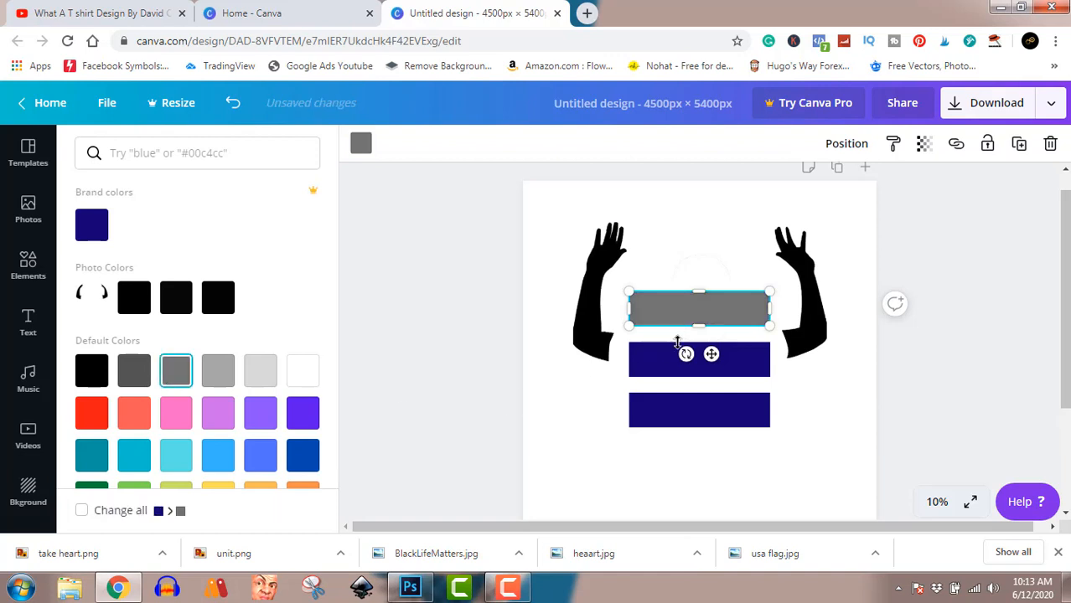
click(652, 365)
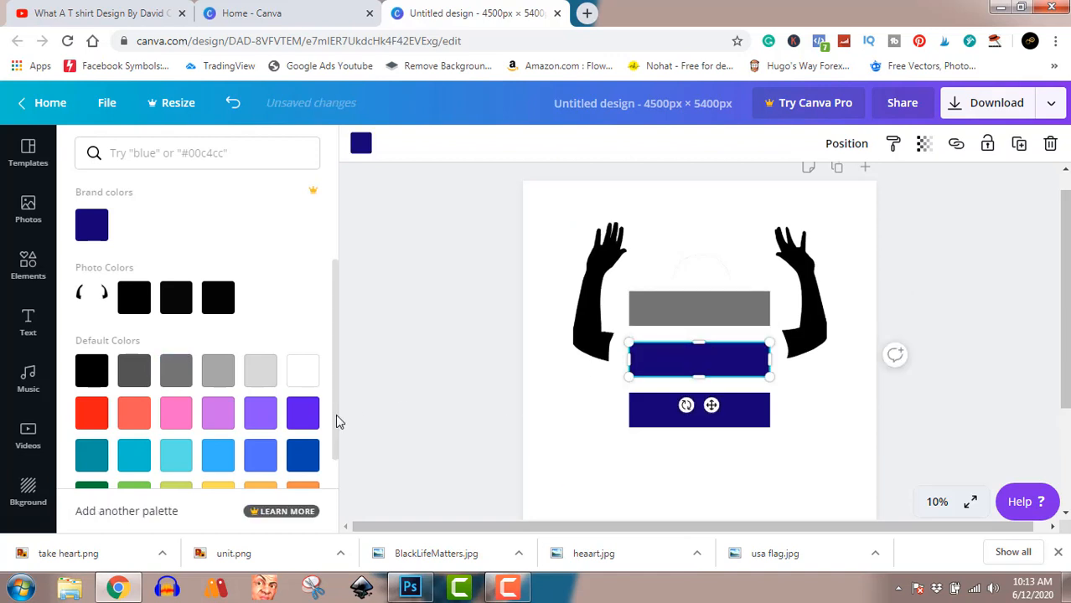
click(178, 381)
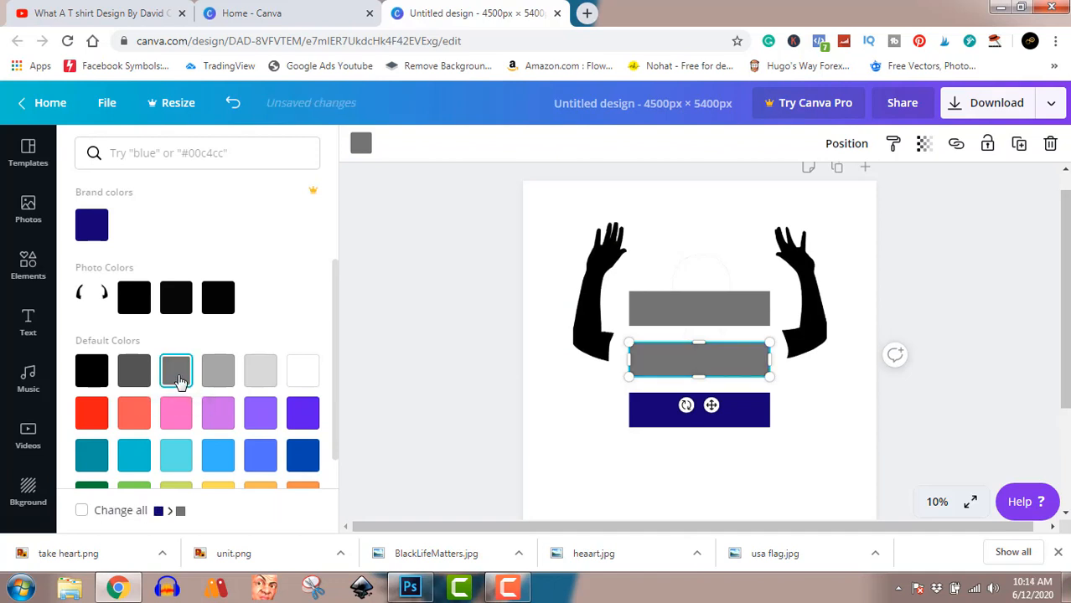
click(650, 422)
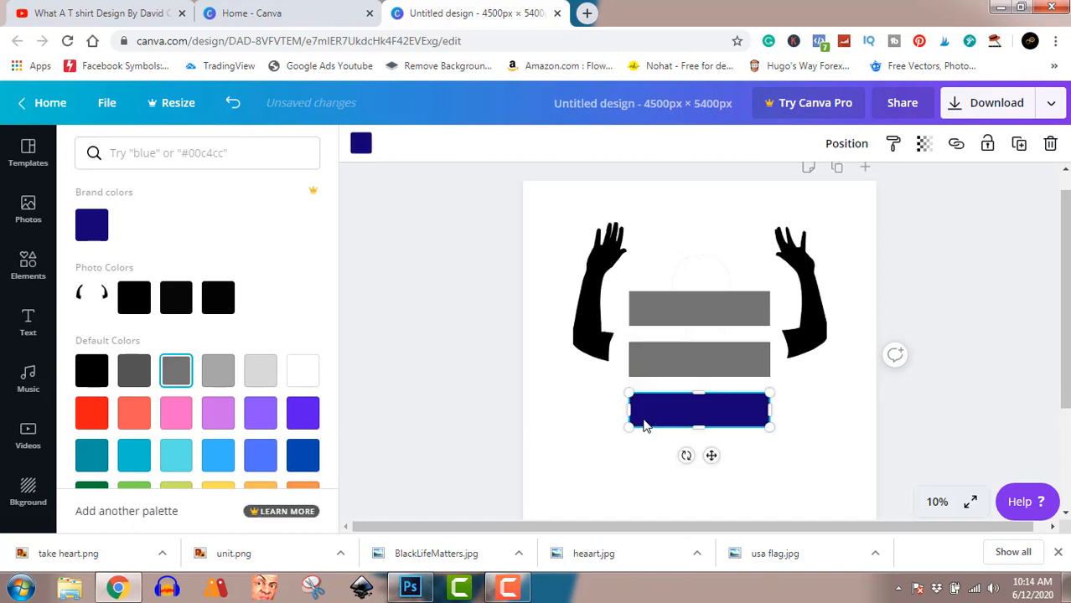
click(171, 375)
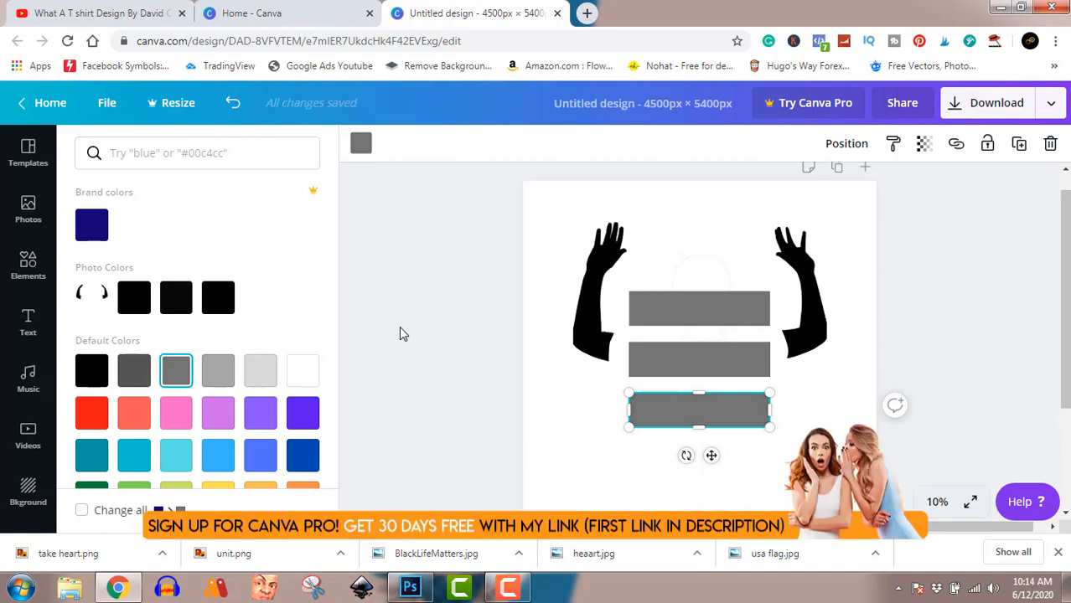
Recolor all three bars black using the last black swatch of the photo colors, matching the raised arms
click(229, 312)
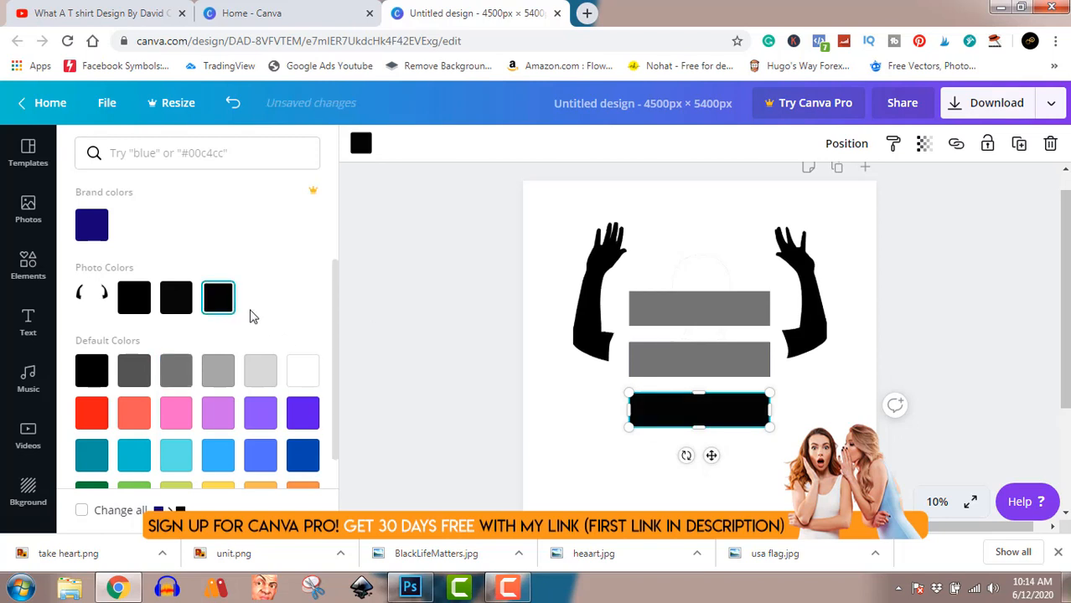
click(656, 359)
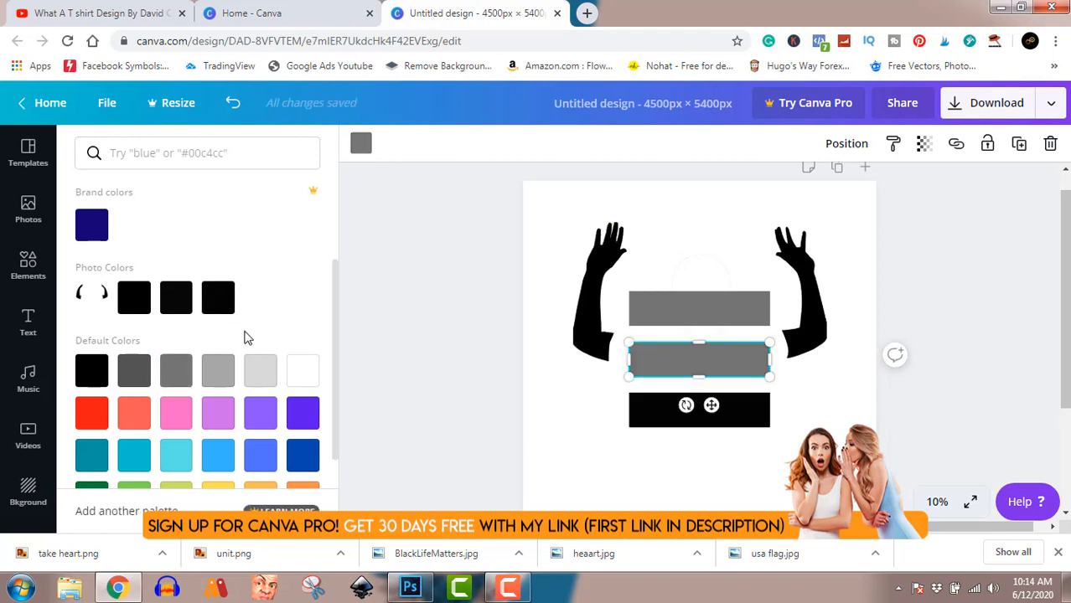
click(220, 298)
click(676, 300)
click(676, 305)
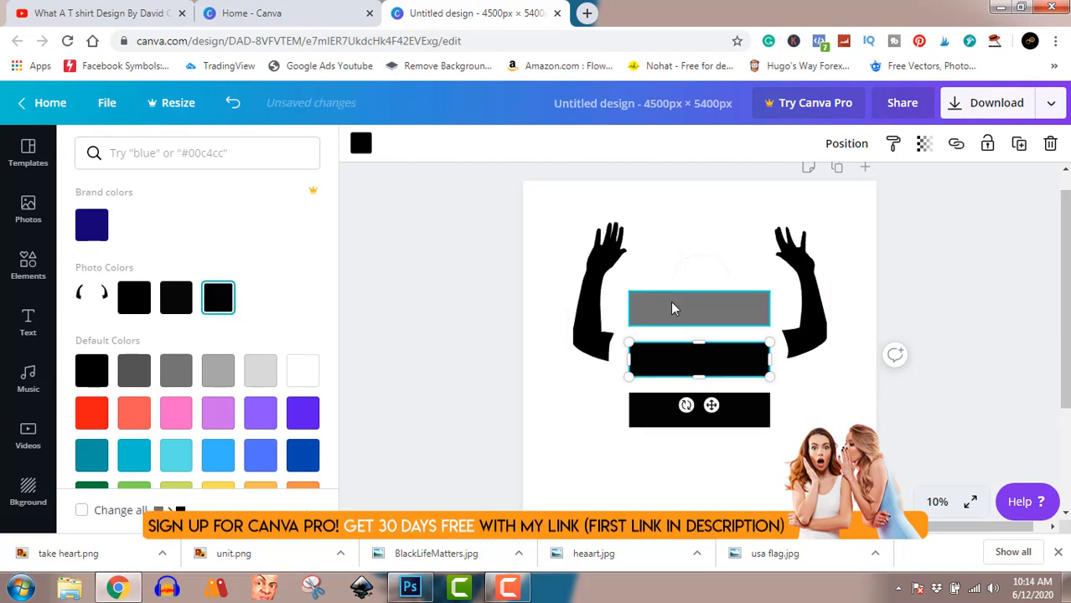
click(217, 306)
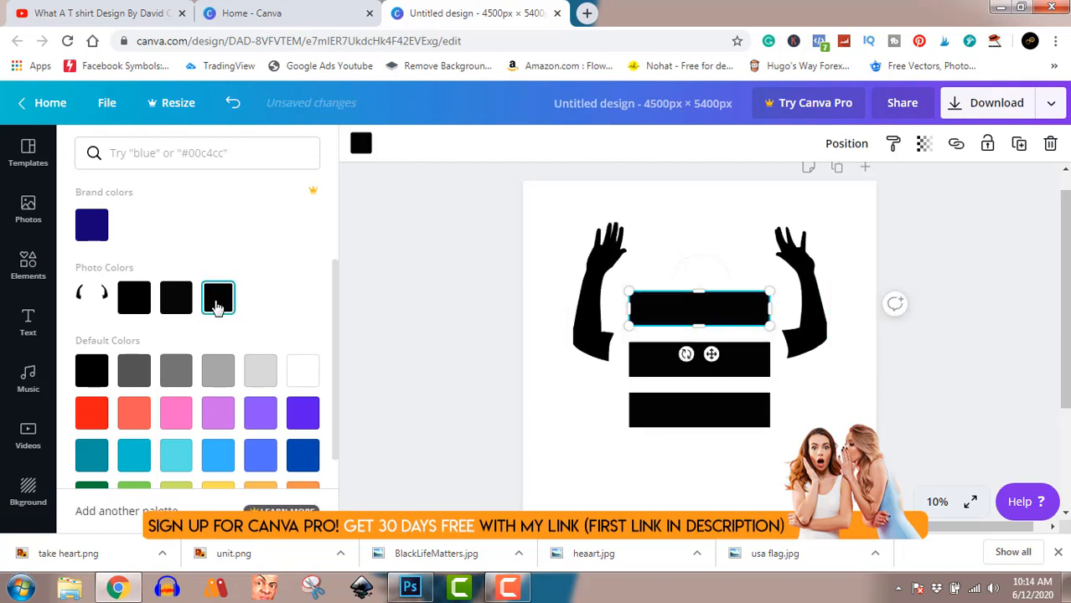
Add the Playfair Display anniversary text template, enlarge its heading to font size 532 and center it over the three black bars
click(28, 265)
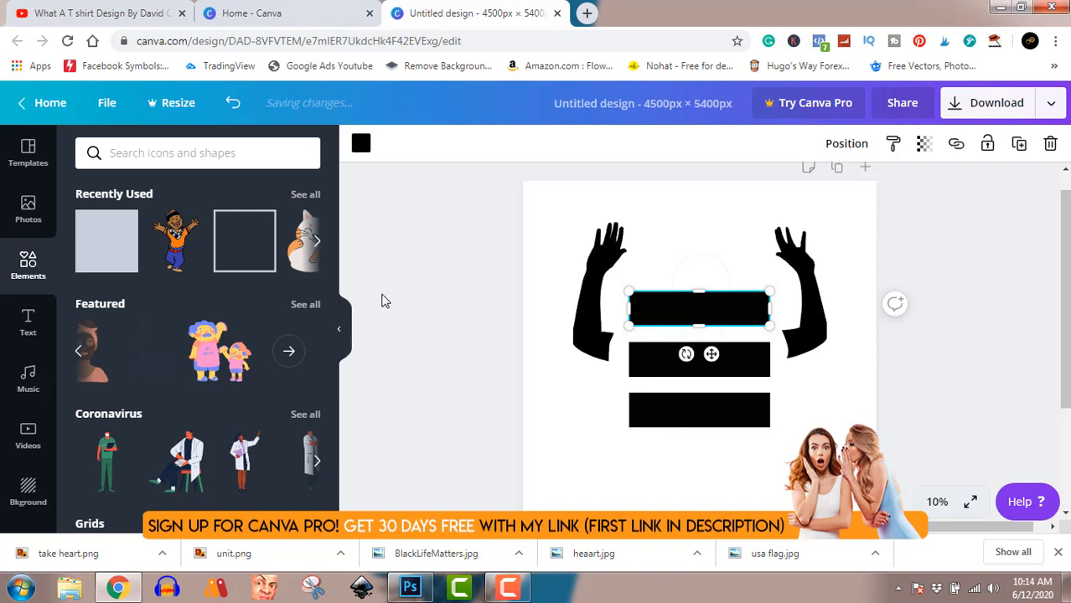
click(25, 329)
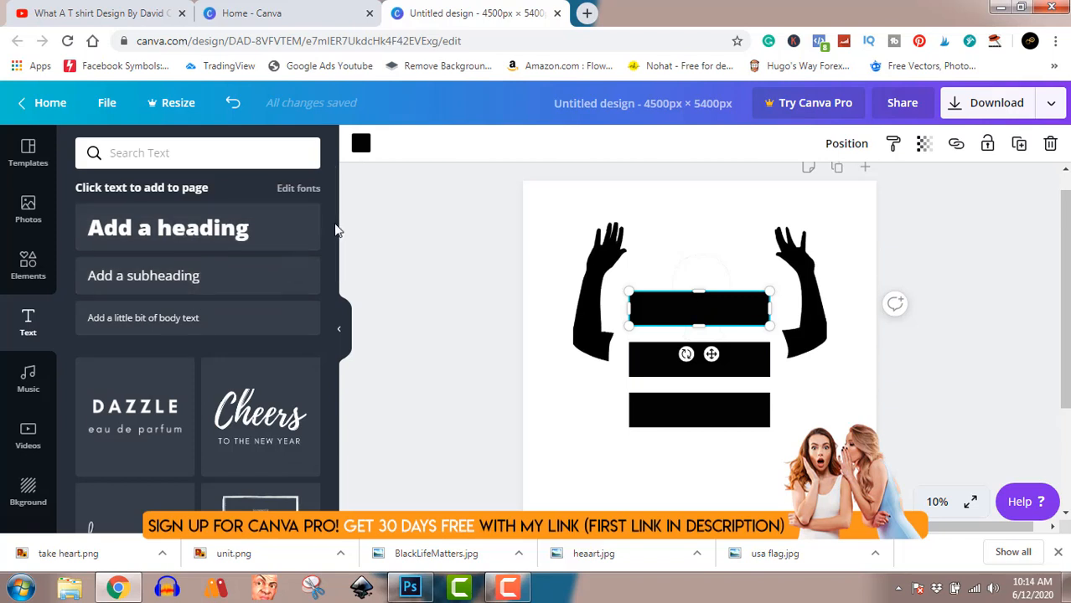
drag(333, 224, 339, 452)
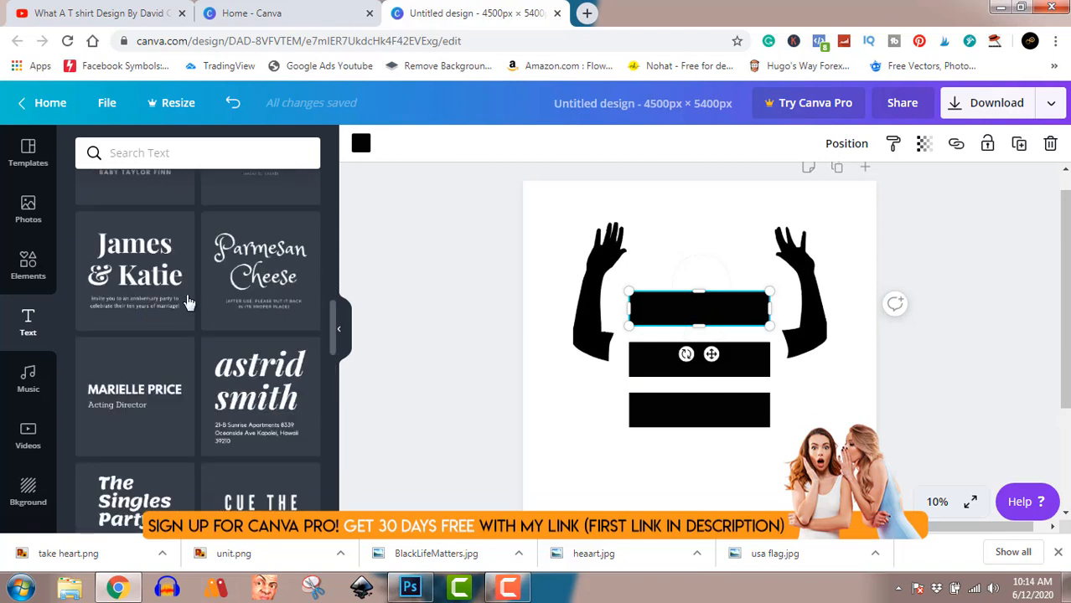
click(139, 256)
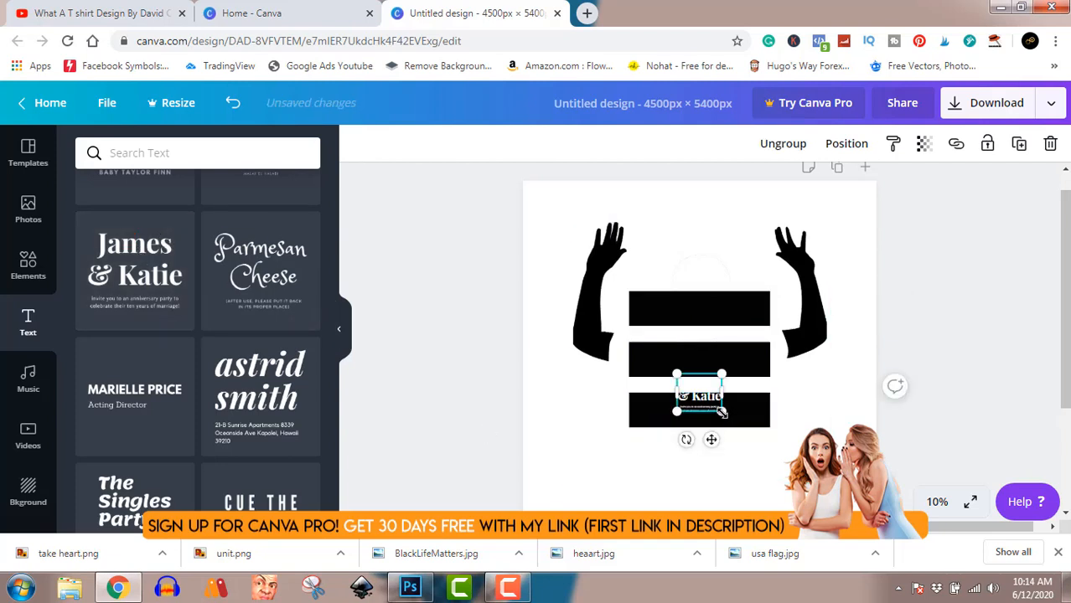
drag(721, 412, 740, 299)
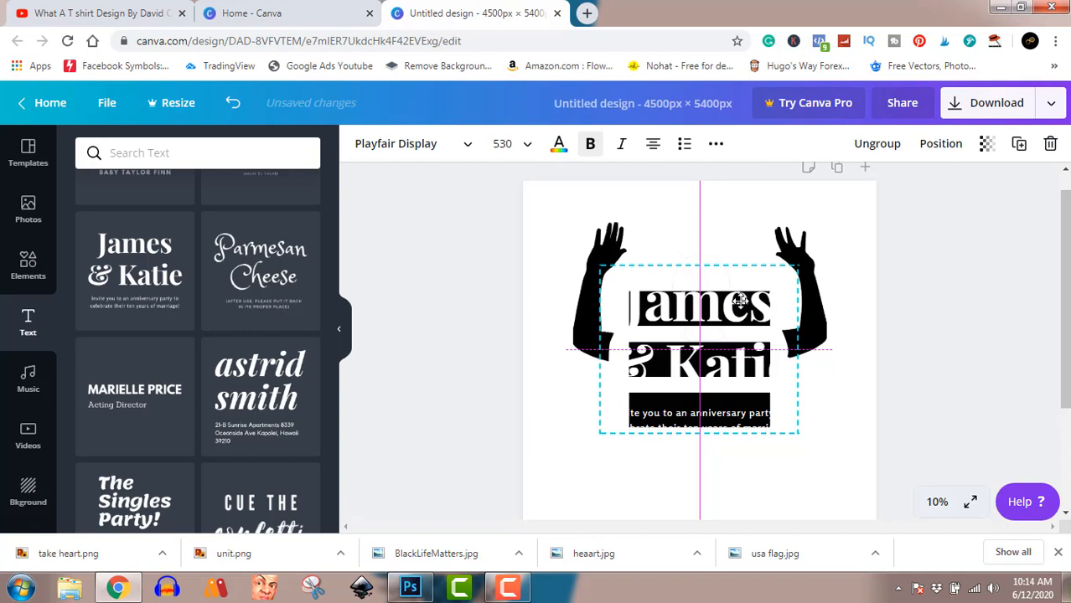
drag(740, 300, 739, 300)
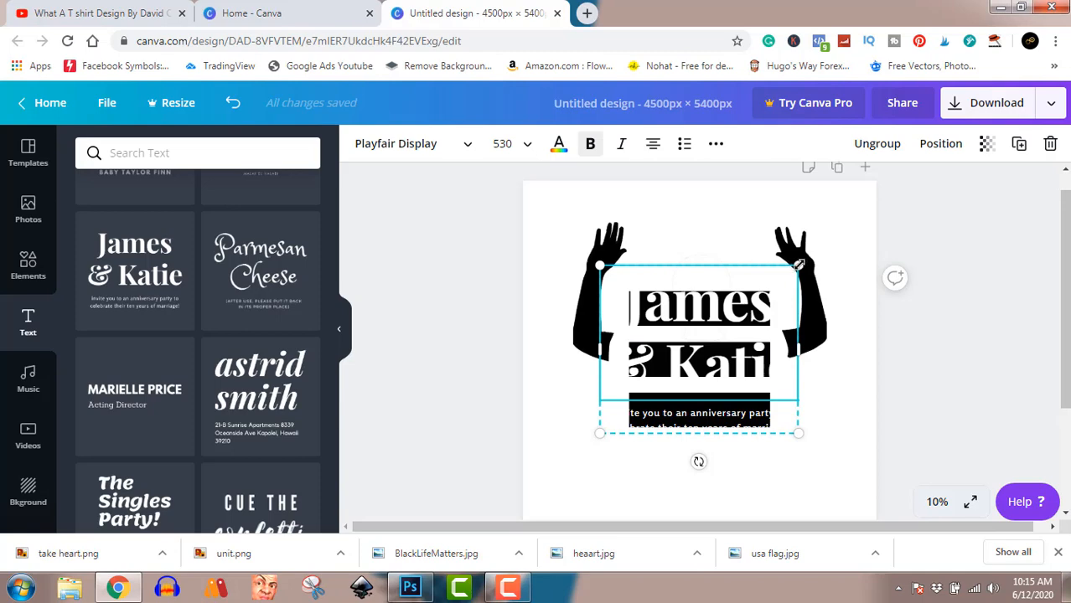
mouse_move(799, 264)
mouse_down()
mouse_move(717, 316)
mouse_move(800, 265)
mouse_up()
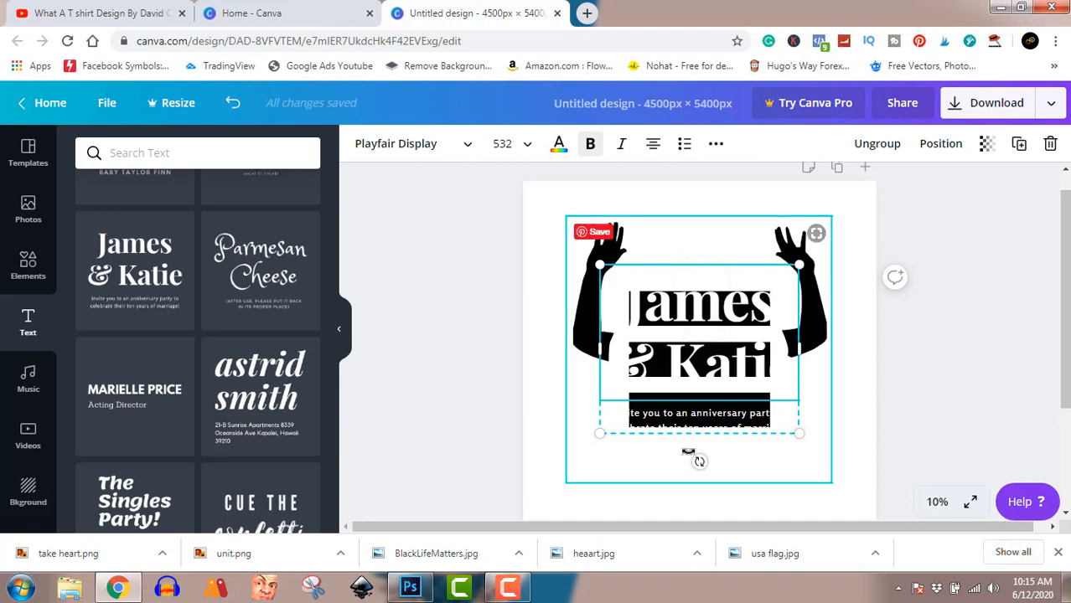
Ungroup the anniversary text template and delete its small invitation line
click(881, 147)
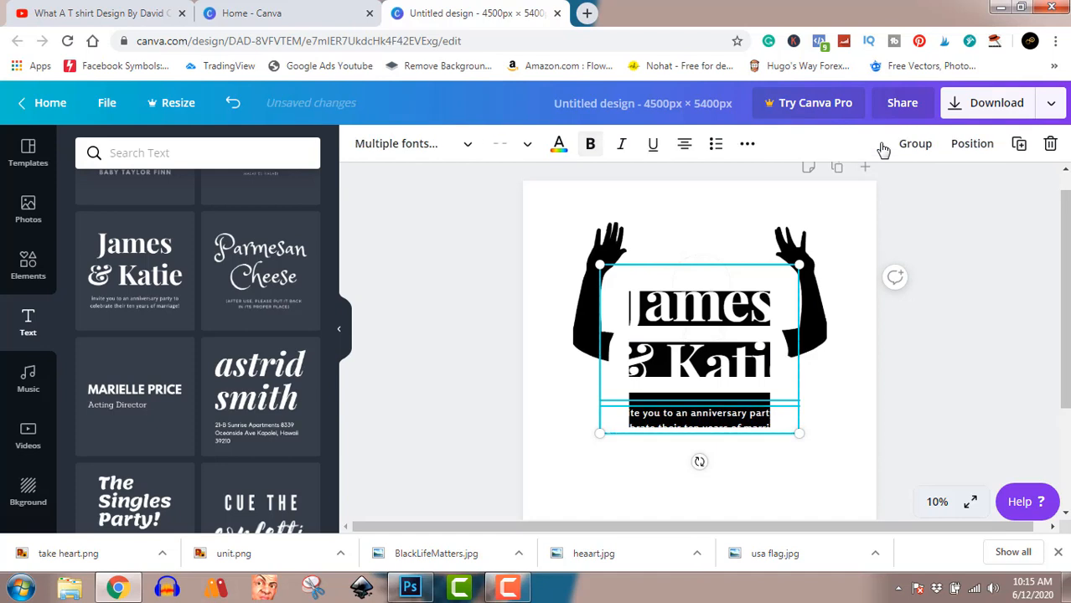
click(959, 287)
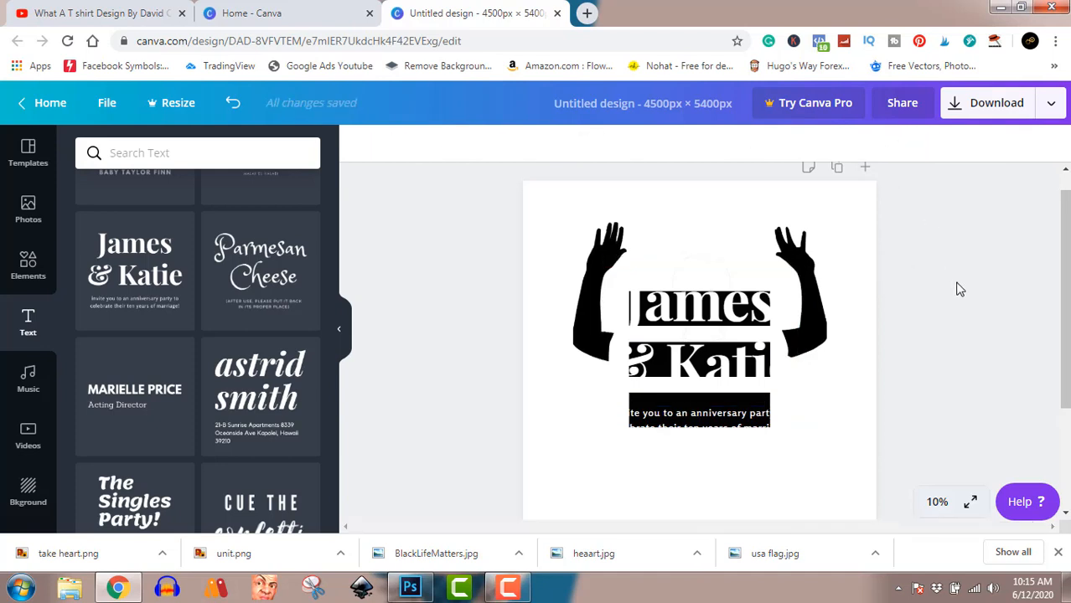
click(742, 416)
key(Delete)
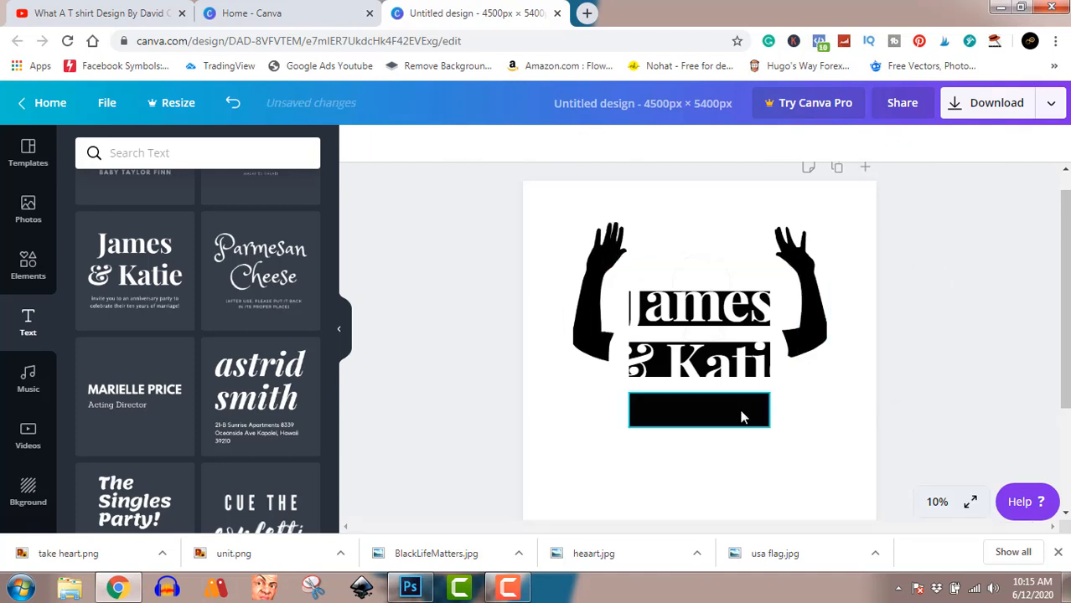
Replace the whole two-line heading with the copied text "BlackLifeMatters"
click(730, 369)
double_click(731, 368)
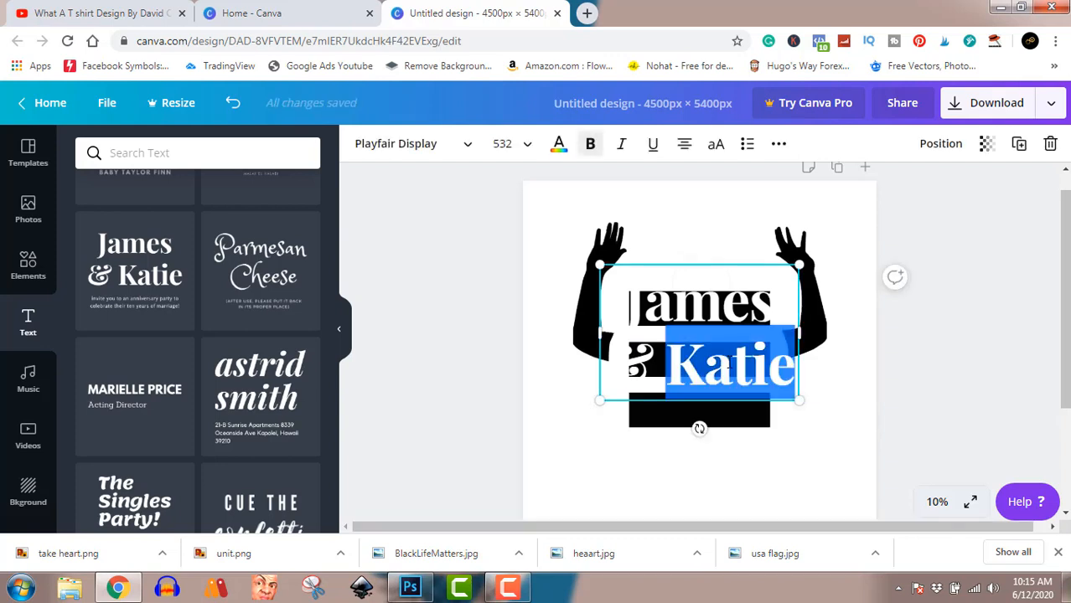
key(ctrl+a)
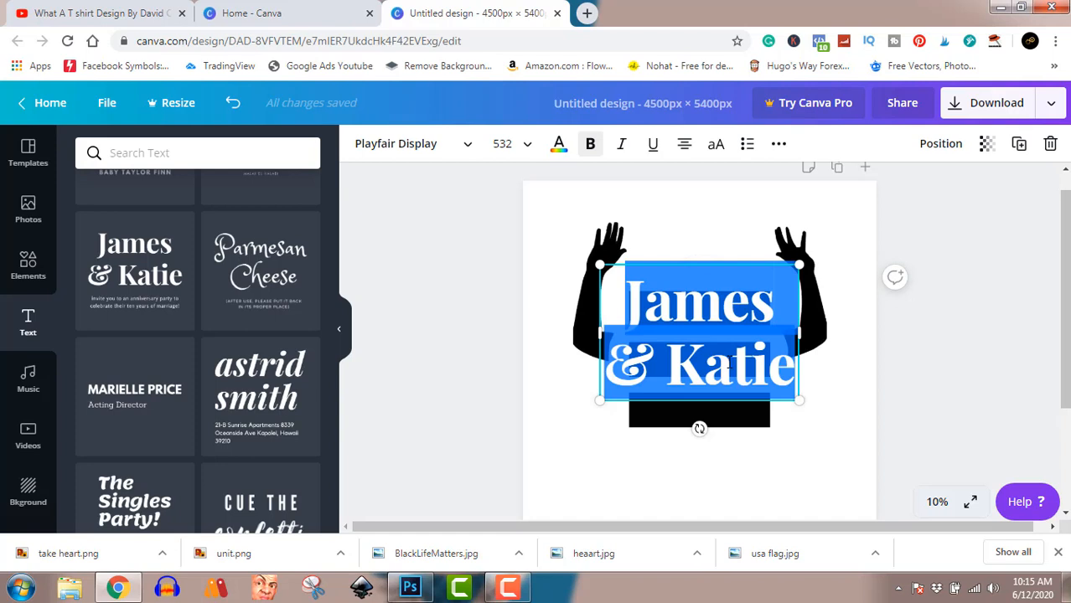
text(BlackLifeMatters)
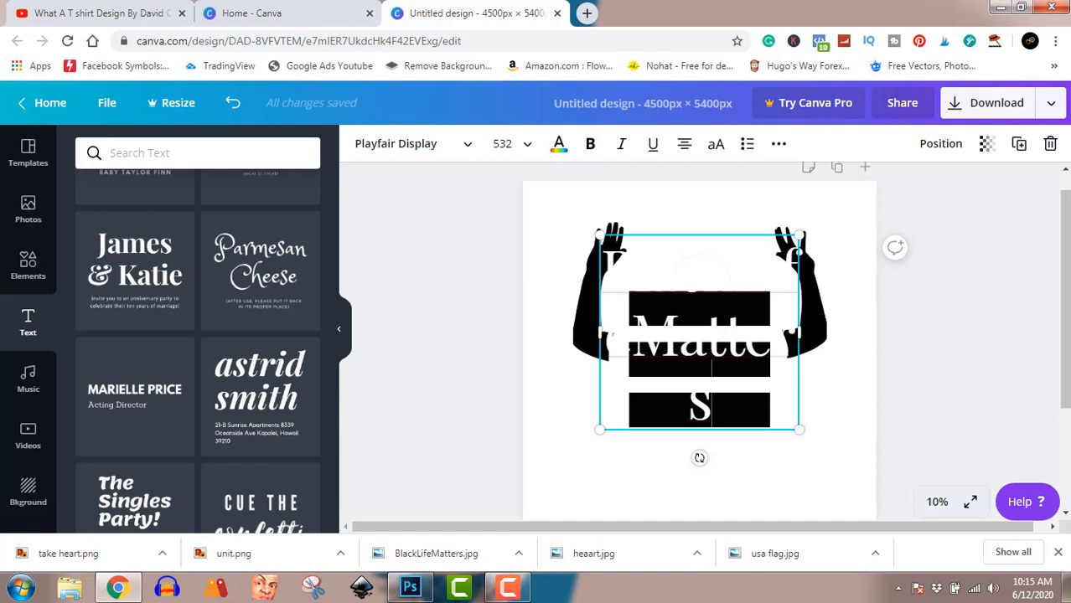
Color the entire "BlackLifeMatters" text navy using the document colors
key(ctrl+a)
key(ctrl+c)
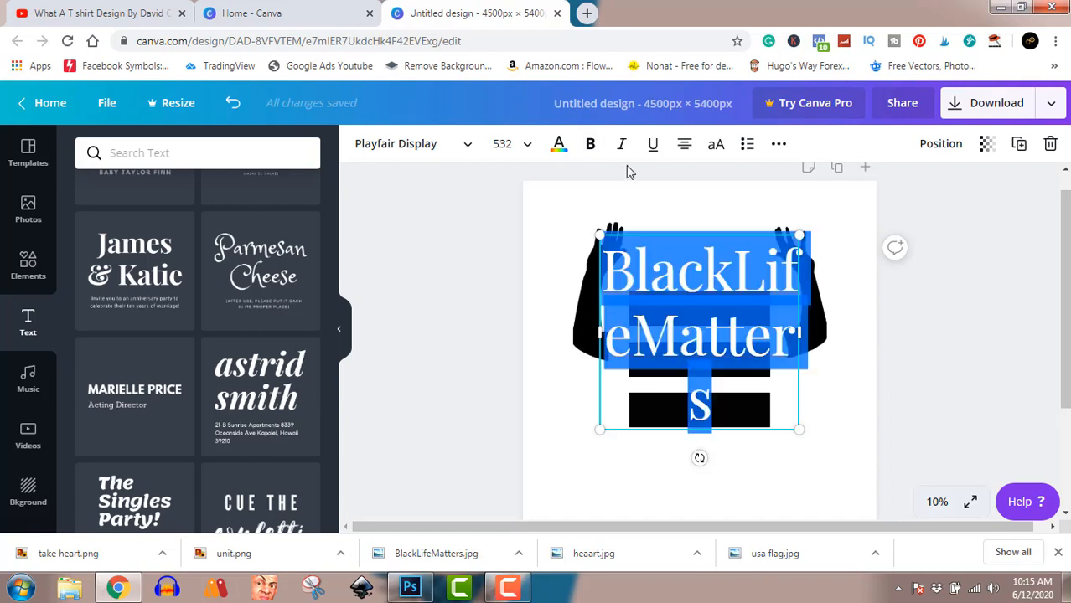
click(560, 147)
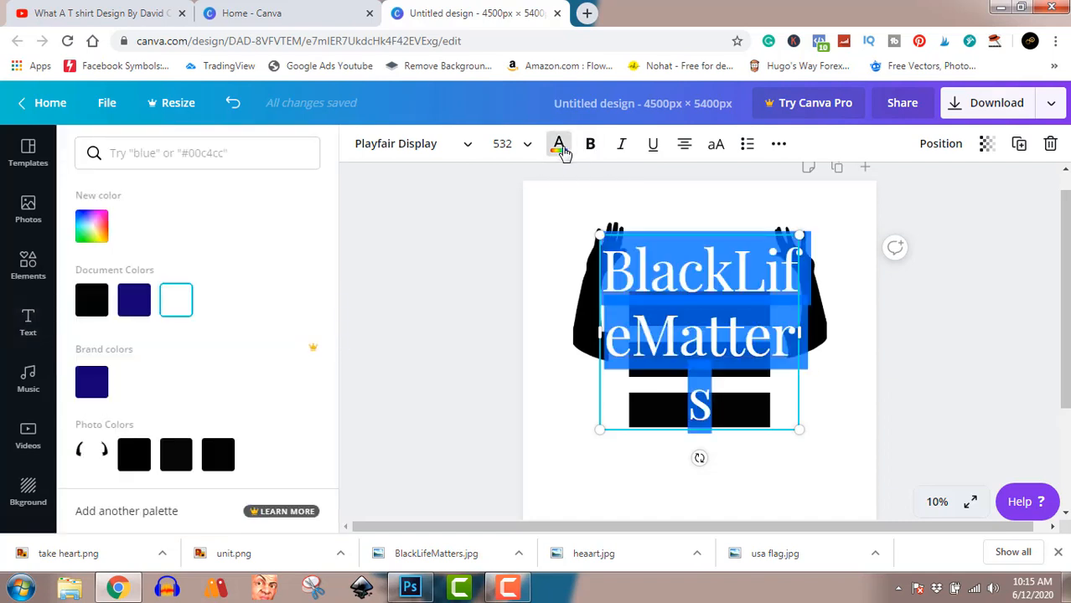
click(146, 303)
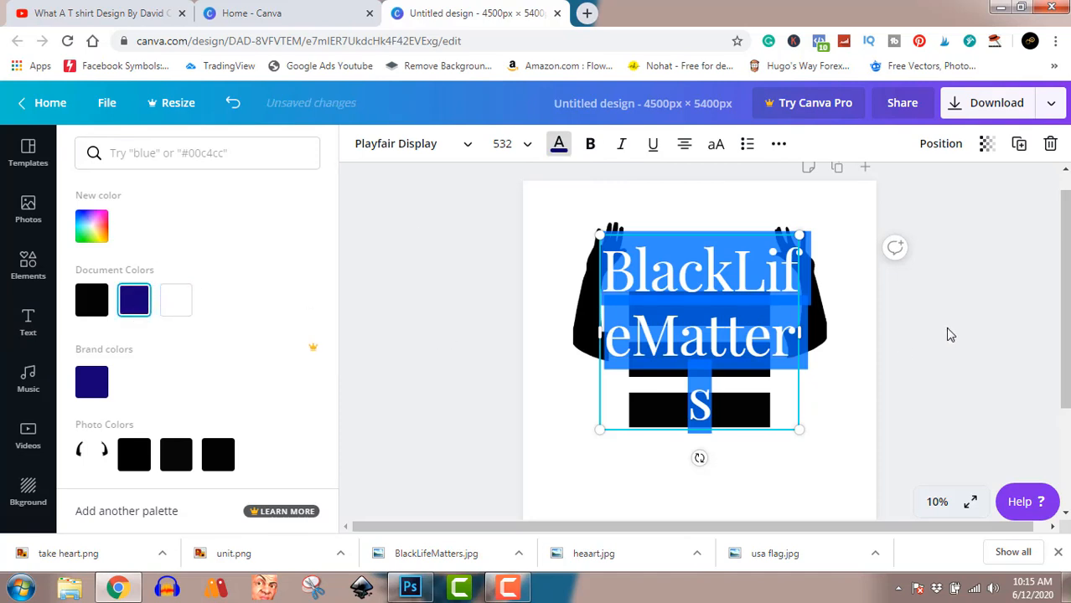
key(Escape)
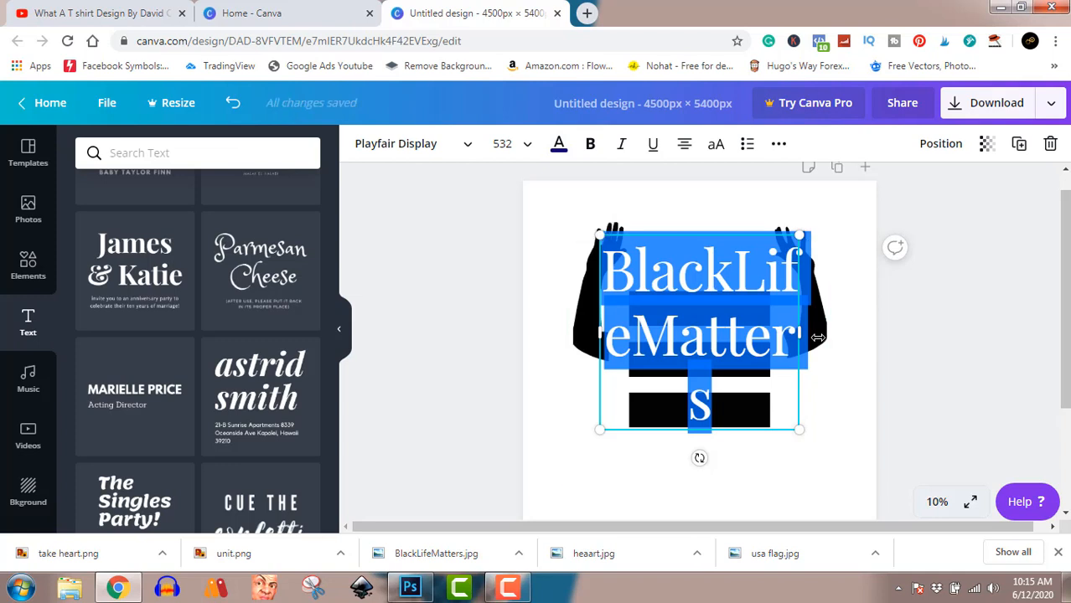
Remove "LifeMatters" from the navy text so that only "Black" is left
click(735, 278)
drag(736, 279, 786, 394)
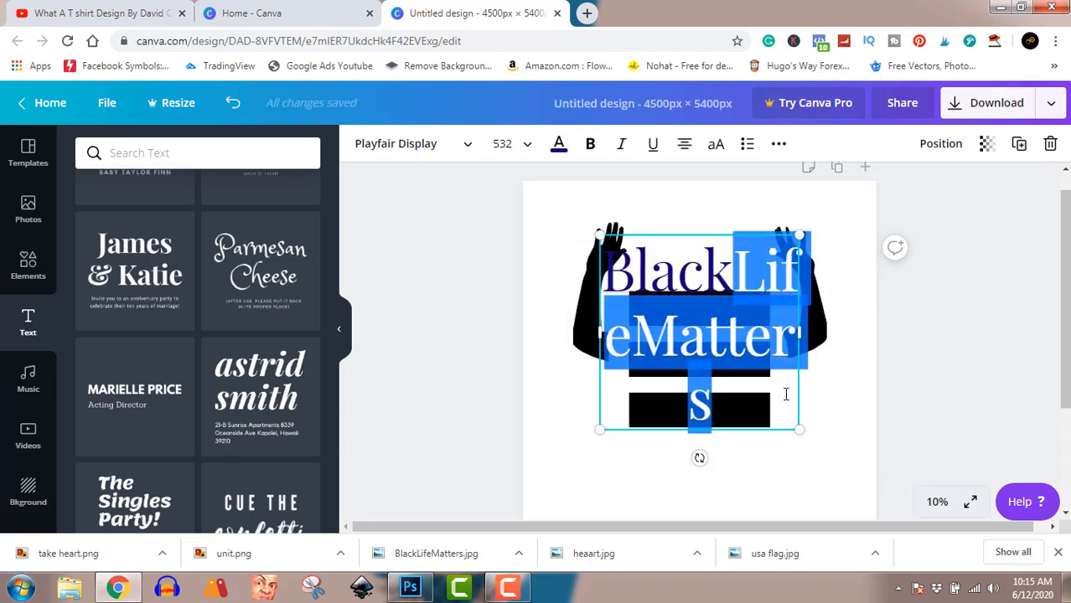
key(BackSpace)
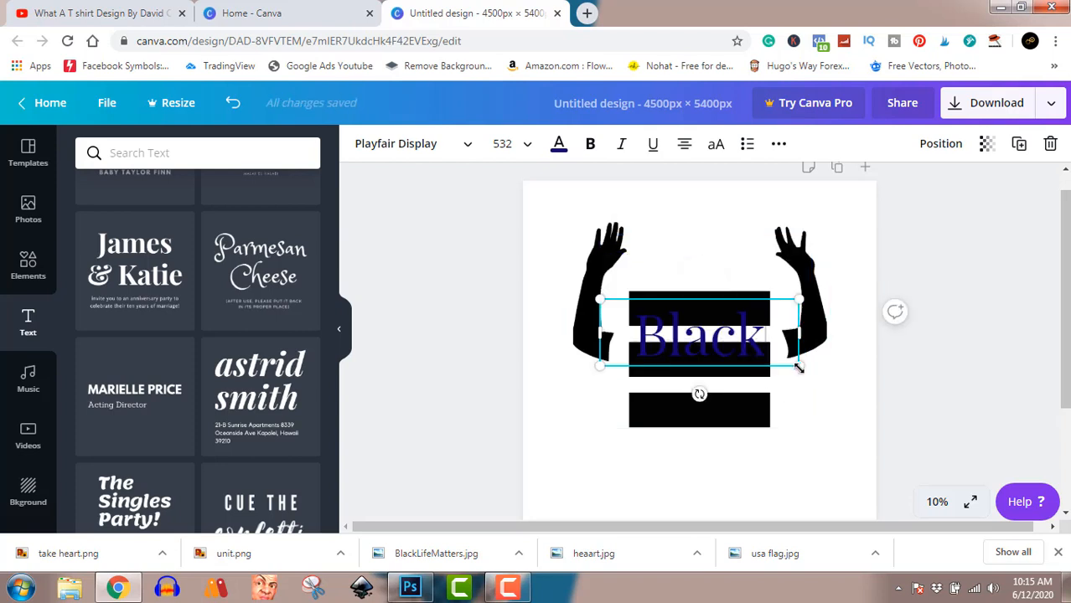
Scale the "Black" text down to font size 453 and center it on the topmost black bar
drag(800, 367, 771, 340)
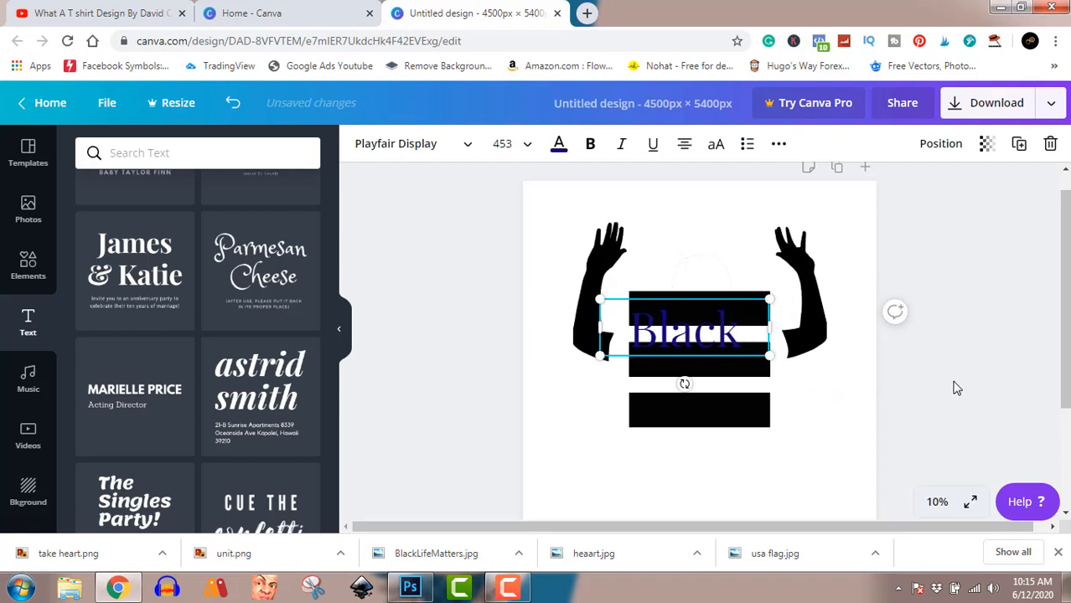
click(902, 357)
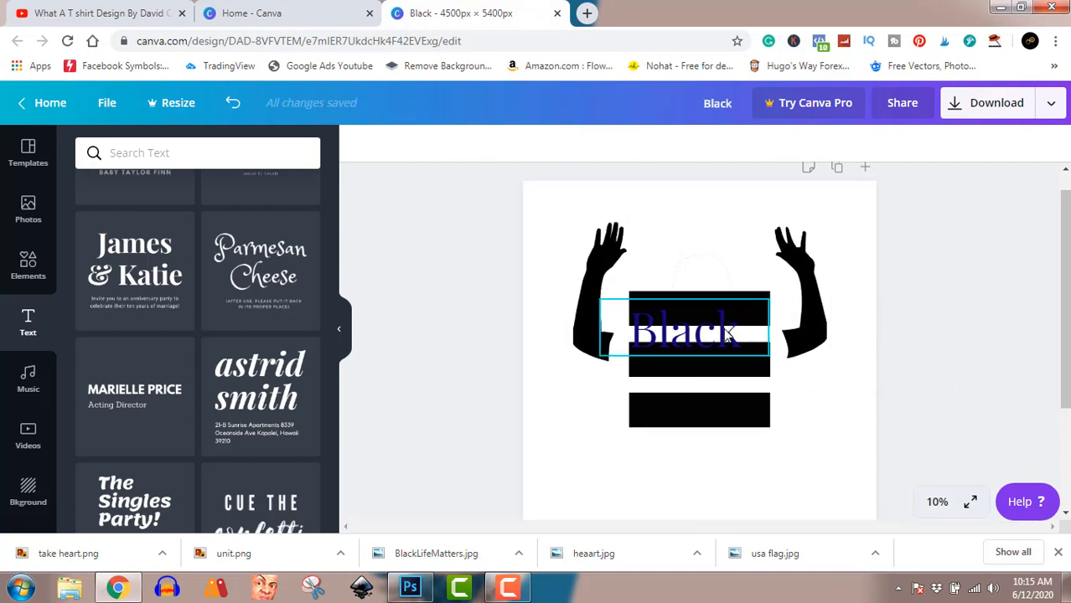
drag(726, 336, 735, 311)
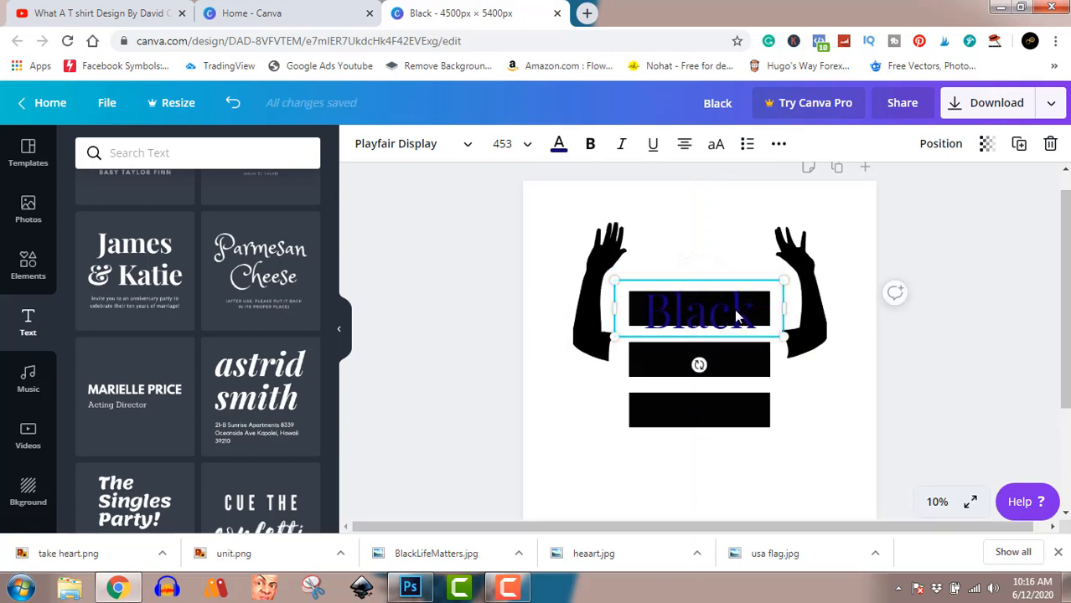
key(Up)
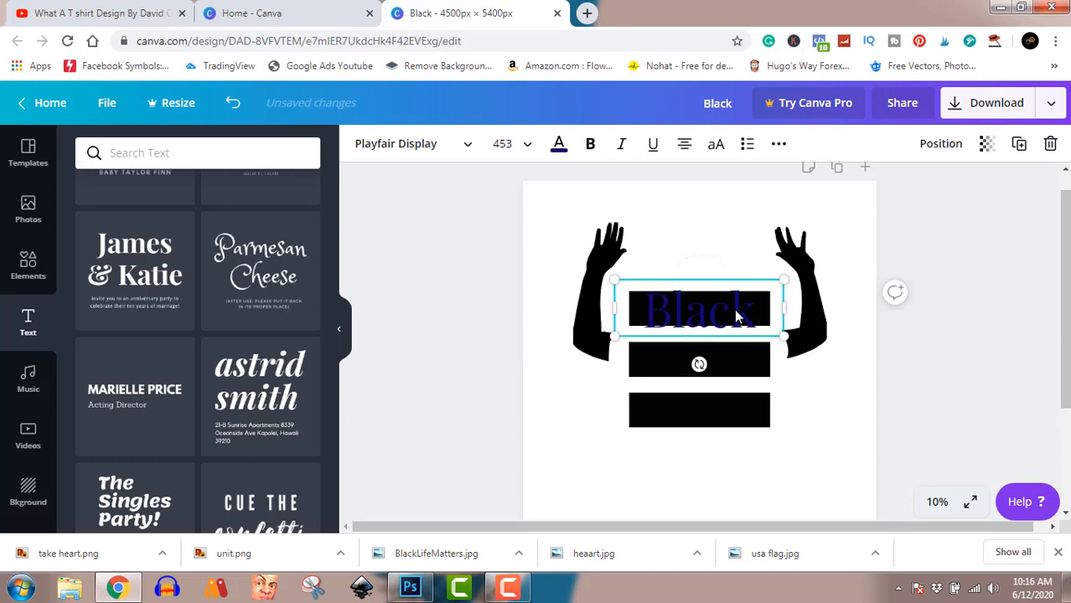
key(Up)
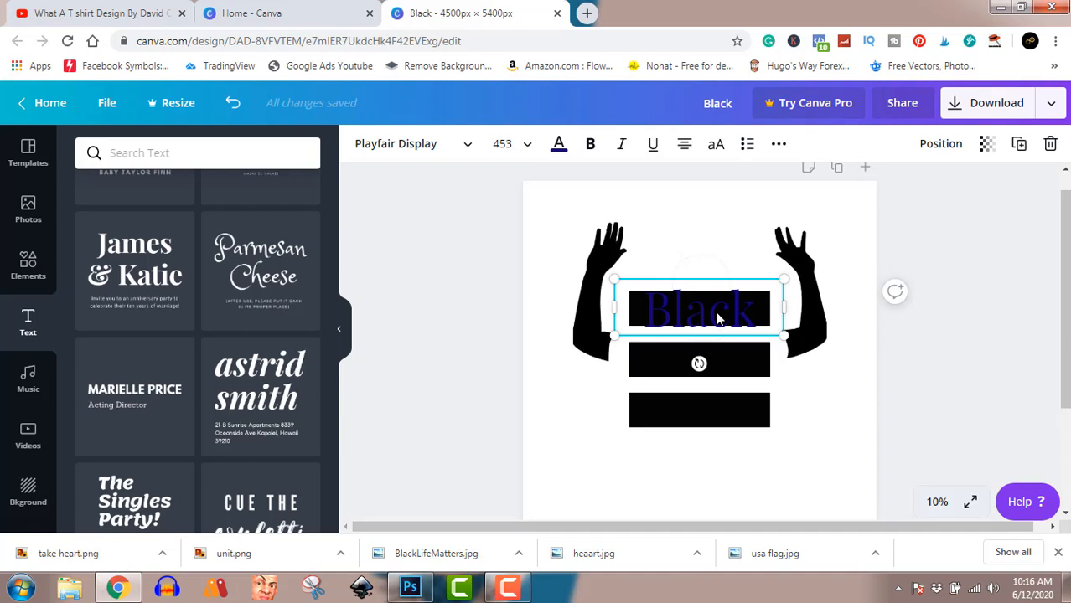
Duplicate the "Black" text onto the middle bar and replace the copy's wording with "BlackLifeMatters"
drag(718, 319, 718, 367)
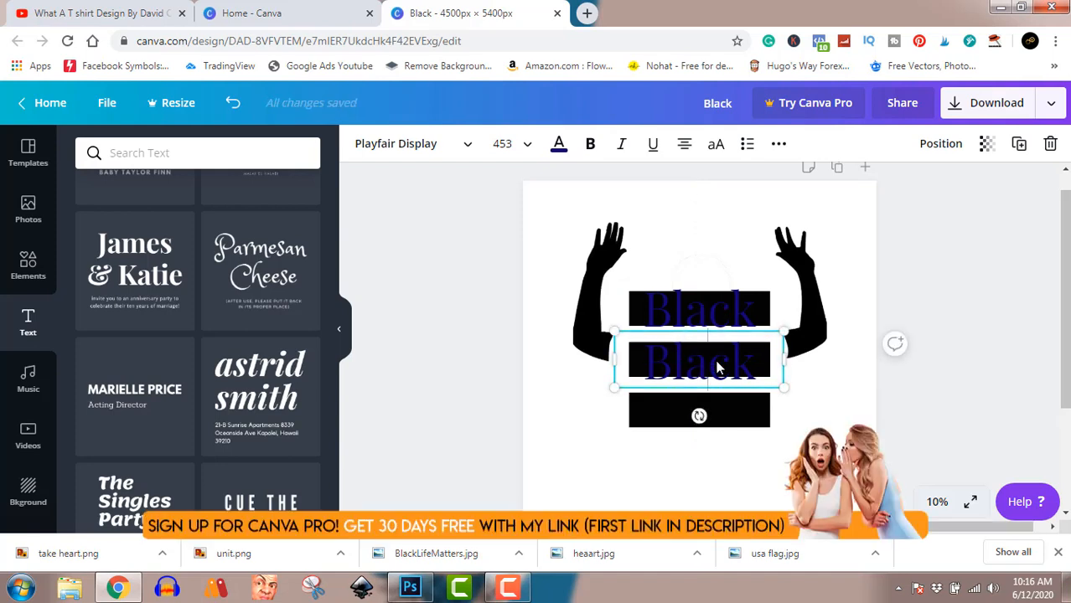
double_click(716, 366)
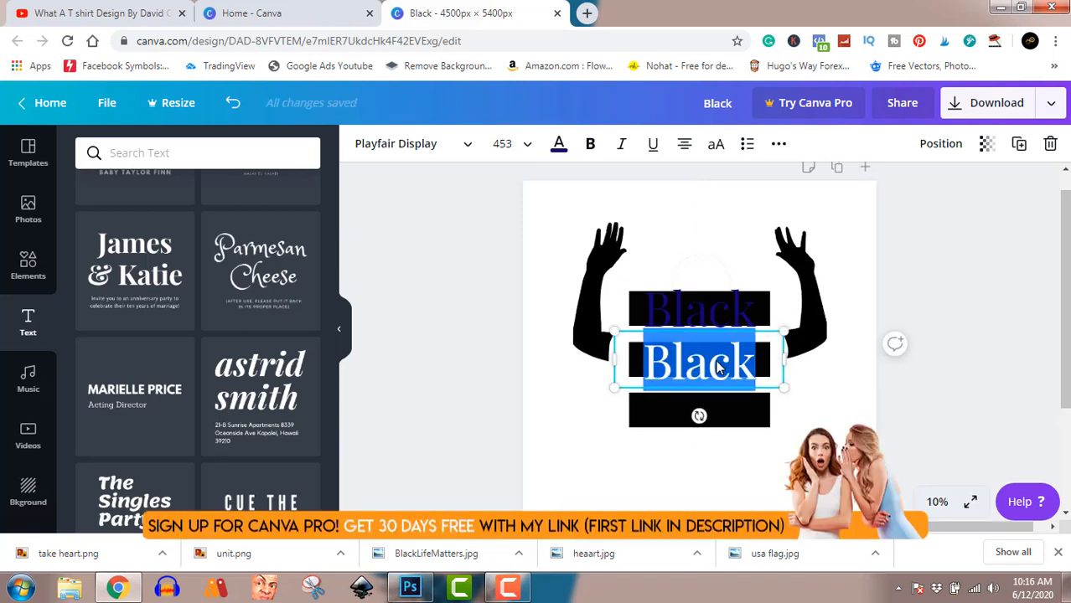
key(ctrl+v)
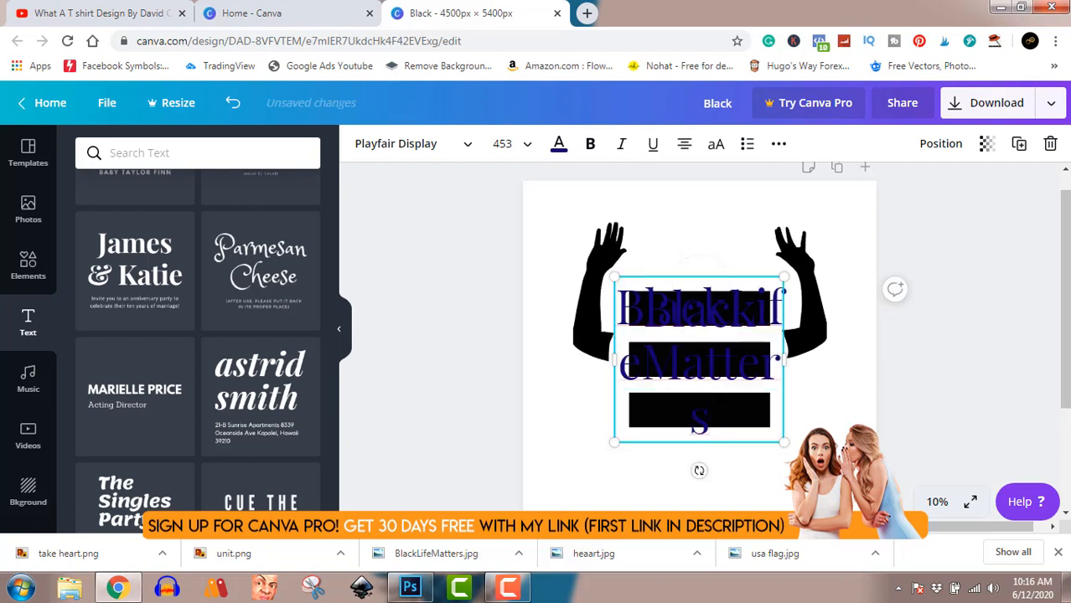
Trim the duplicated text to "Life" by deleting "Black" and cutting "Matters" to the clipboard
click(728, 307)
drag(728, 308, 580, 339)
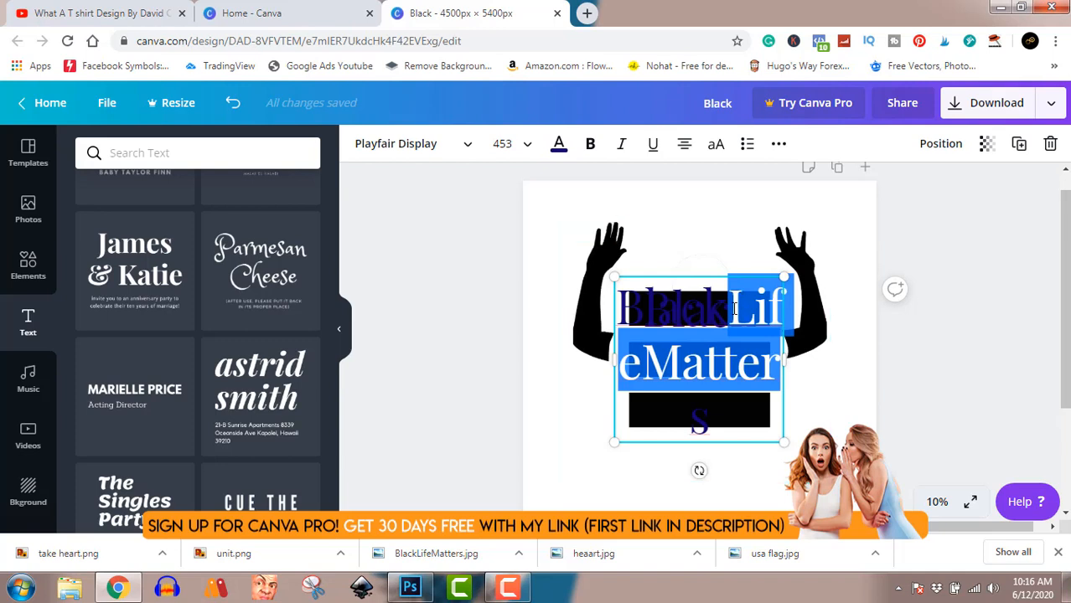
drag(727, 307, 607, 307)
key(BackSpace)
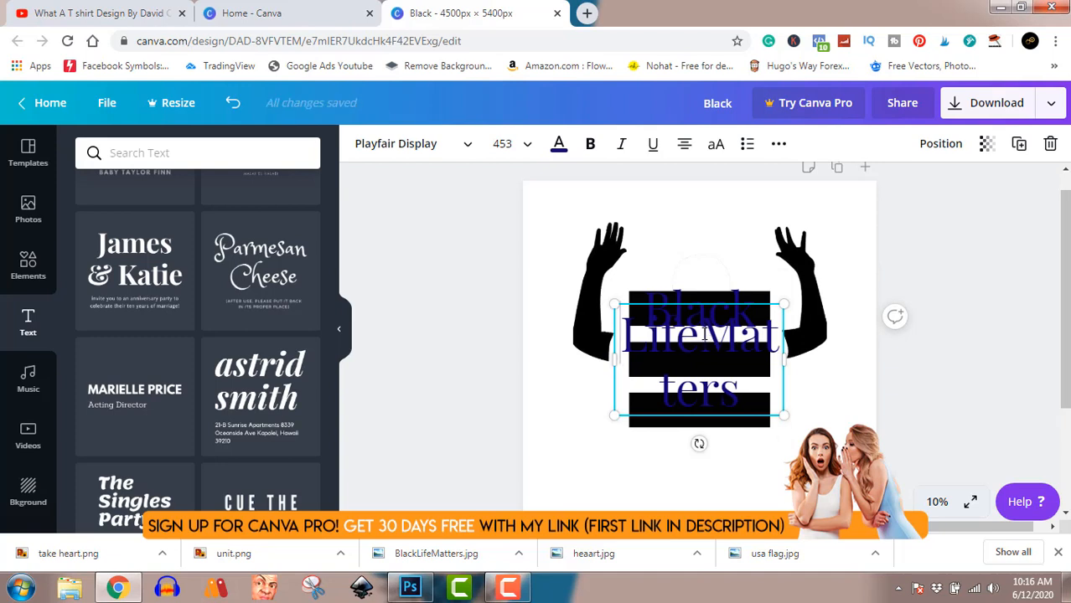
drag(701, 335, 744, 361)
key(ctrl+c)
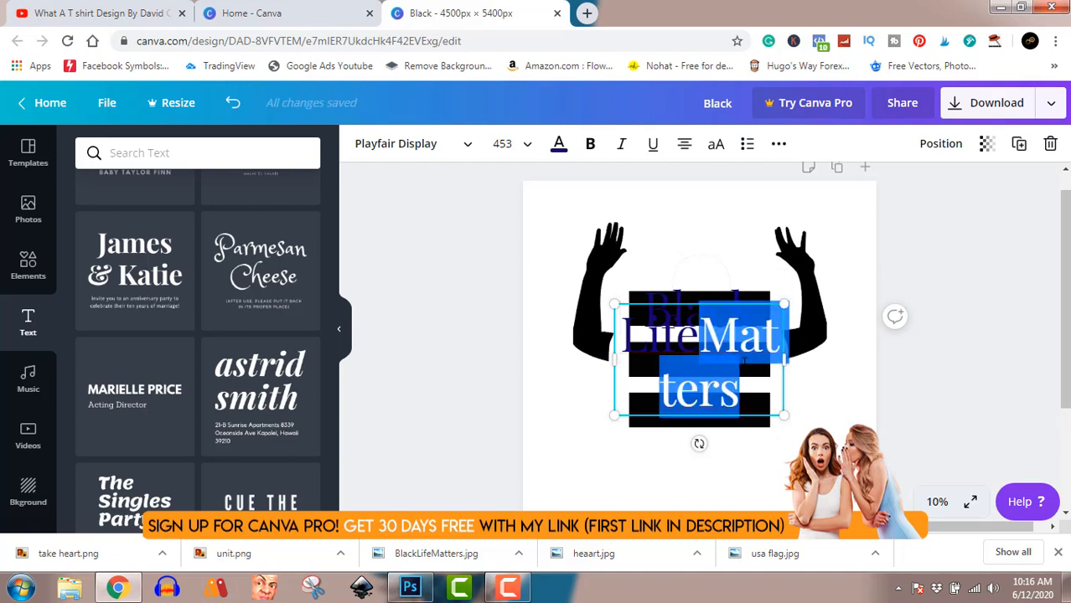
right_click(743, 343)
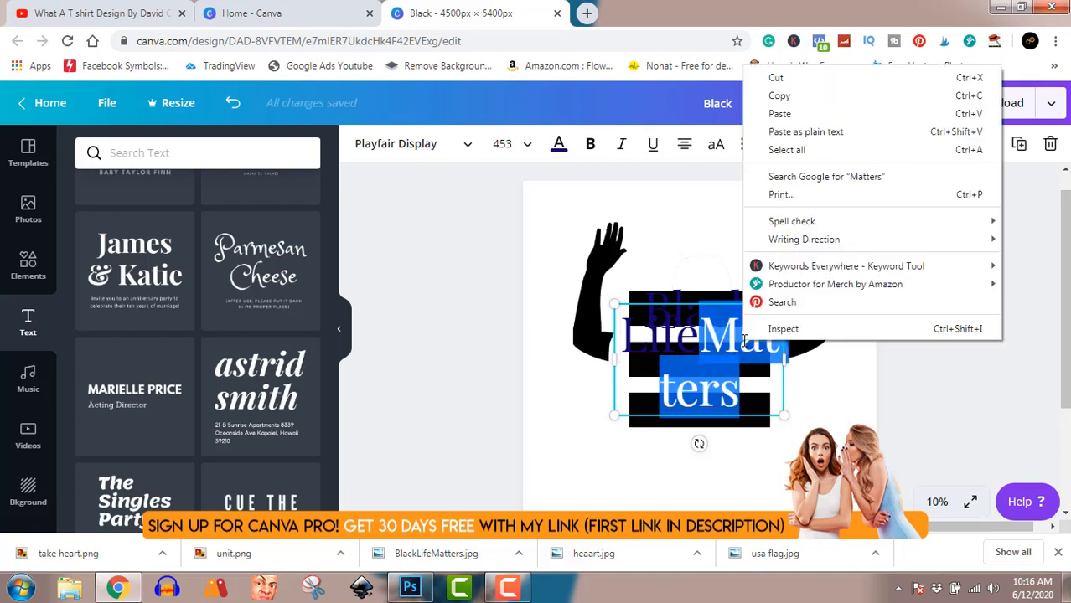
click(786, 79)
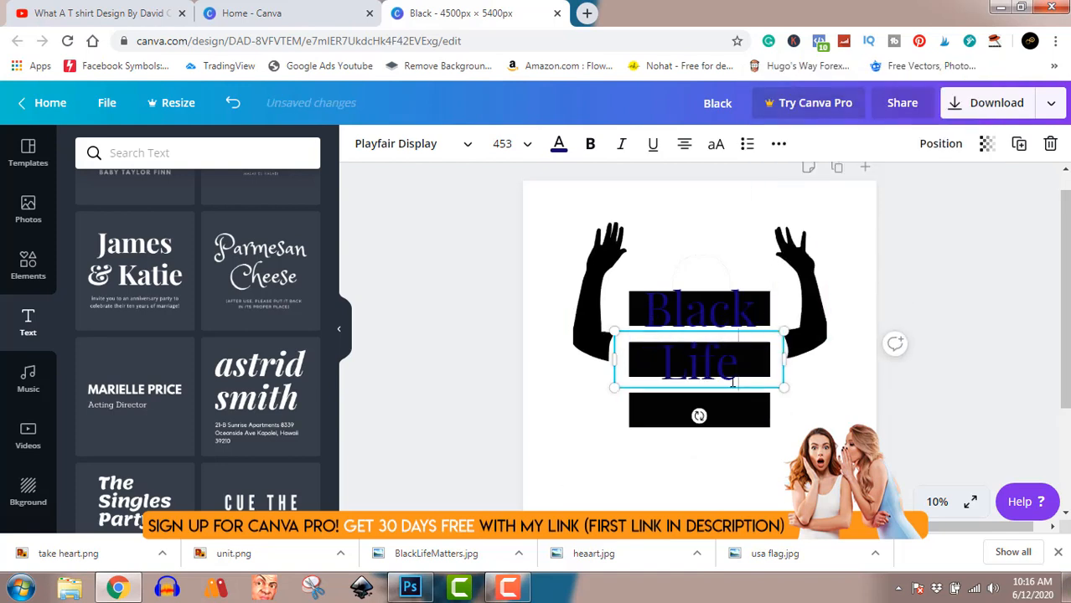
click(971, 373)
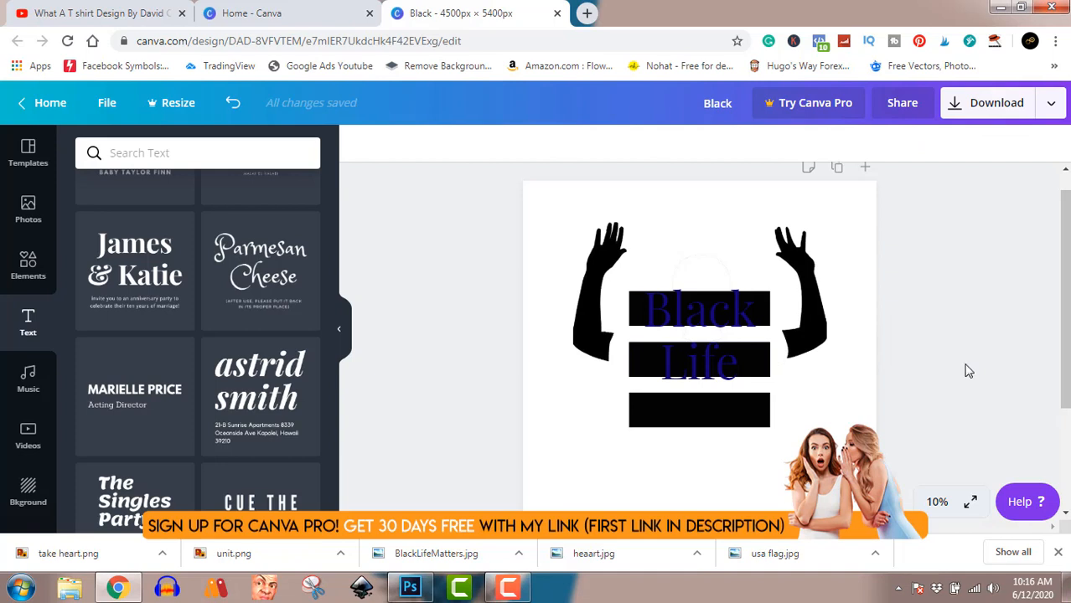
Nudge the "Life" text slightly upward to center it on the middle bar
click(709, 375)
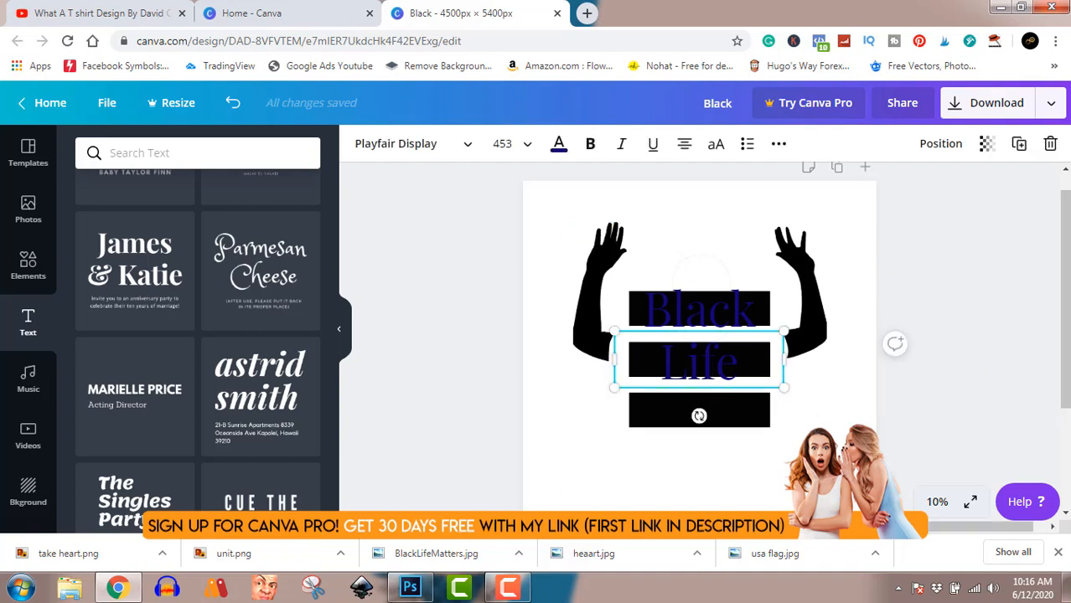
key(Up)
key(Up)
key(Up)
key(Up)
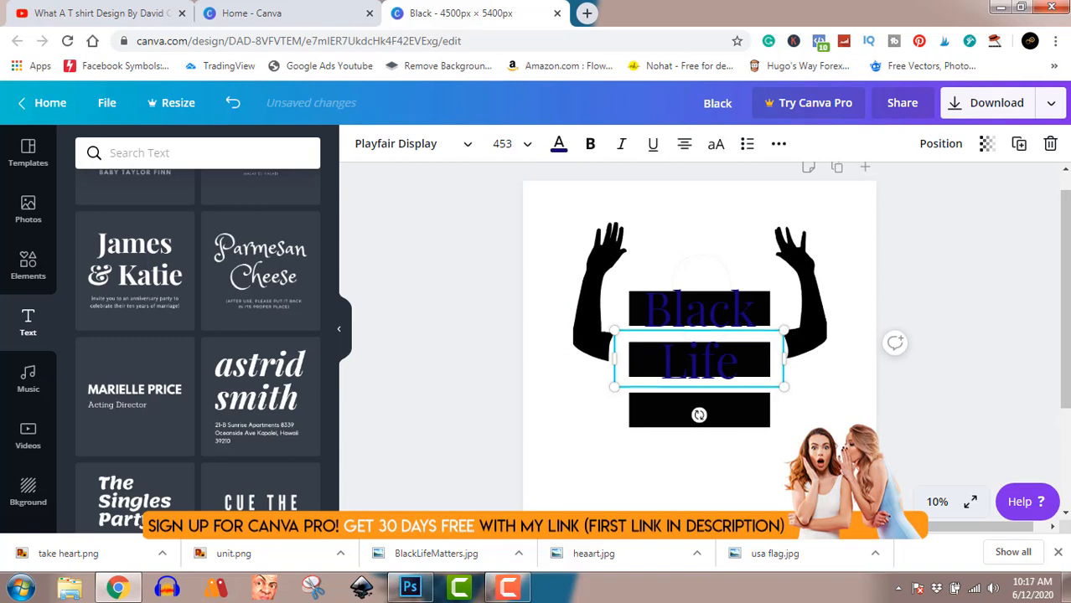
Duplicate the "Life" text onto the bottom black bar, replace the copy's wording with "Matters" from the clipboard, and nudge it slightly upward
key(Up)
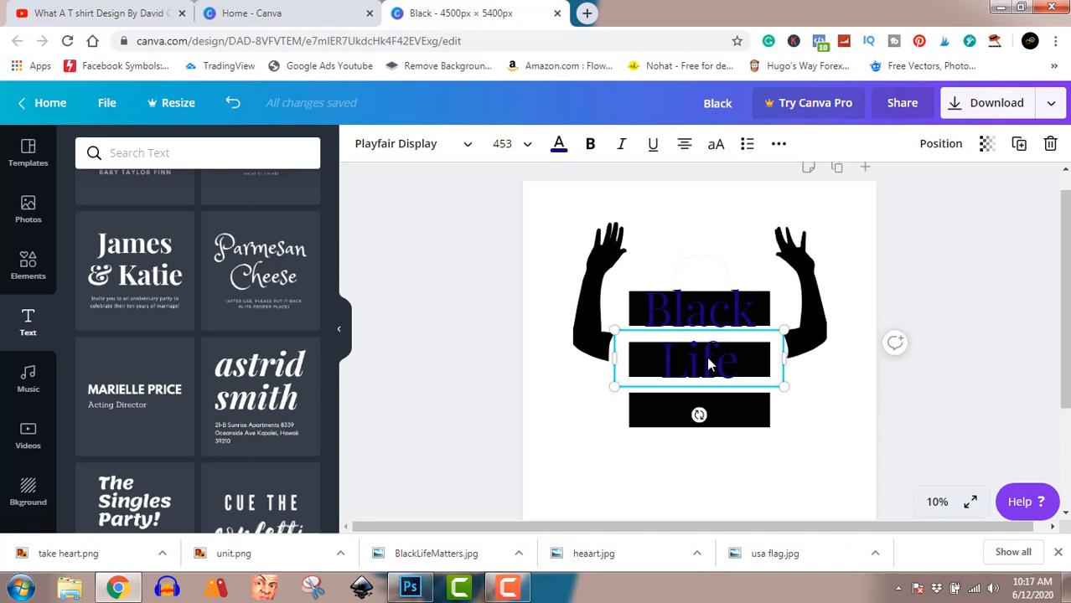
drag(708, 366, 702, 407)
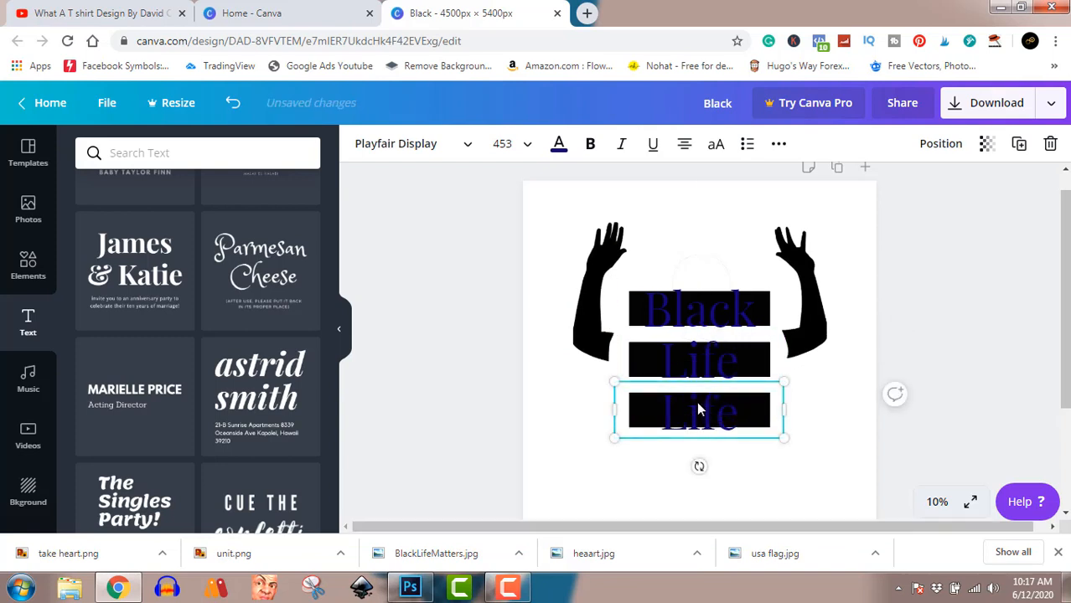
double_click(698, 406)
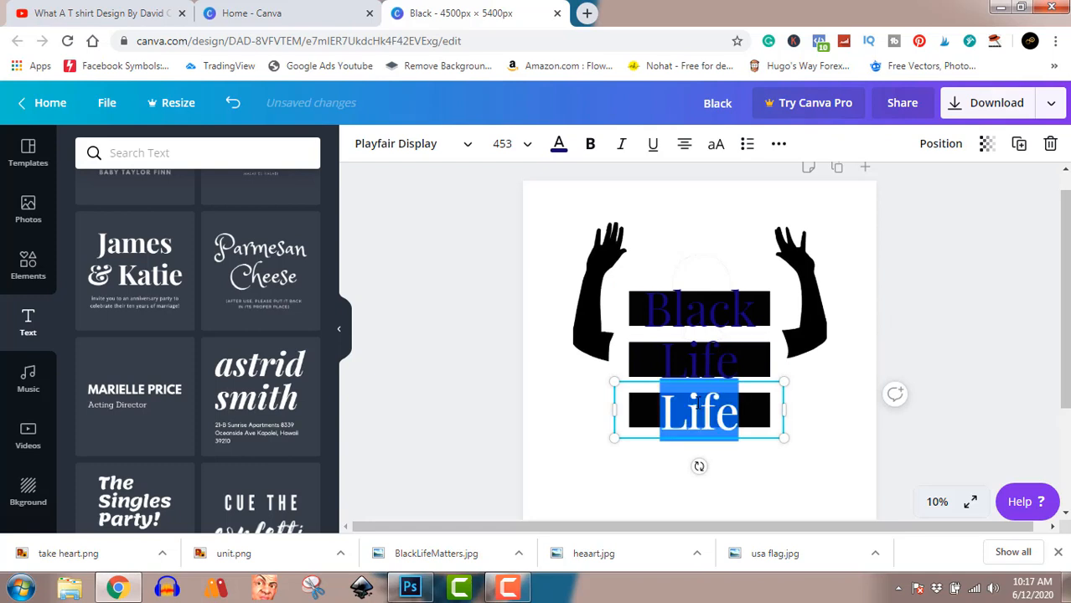
key(ctrl+v)
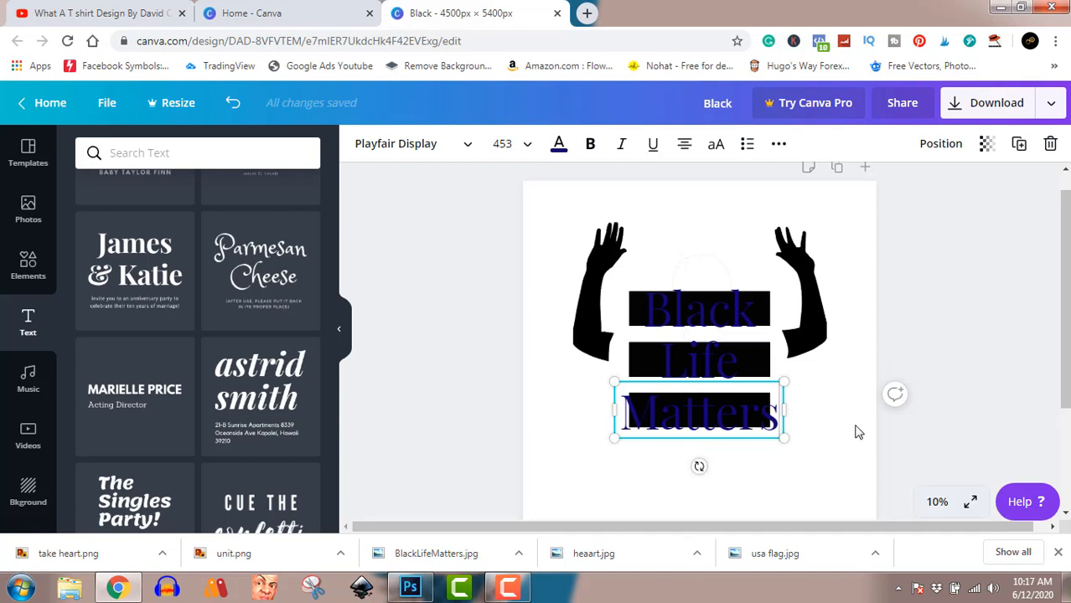
click(971, 397)
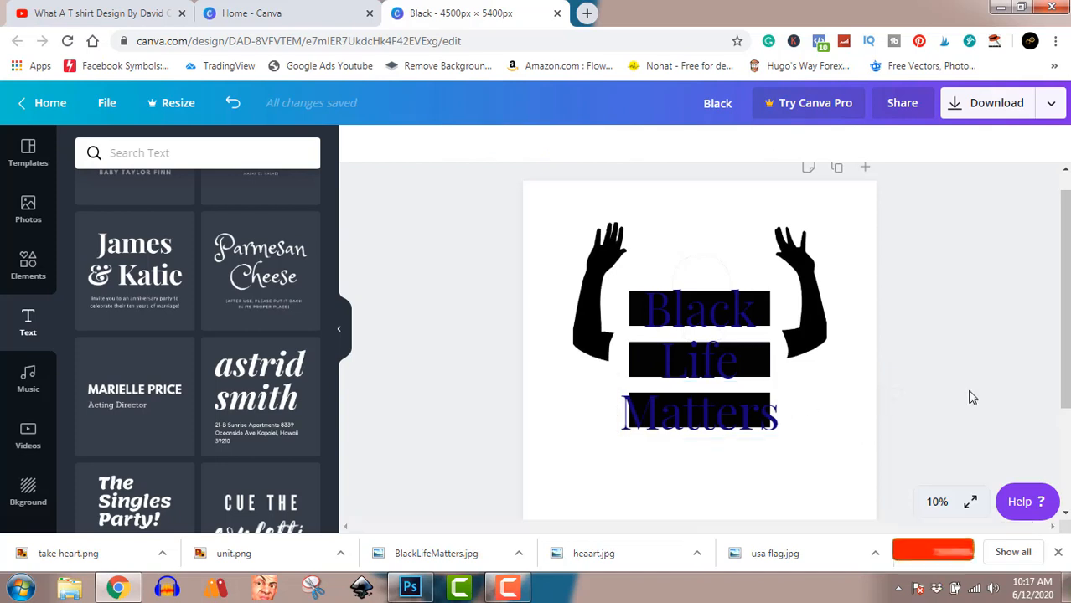
click(744, 425)
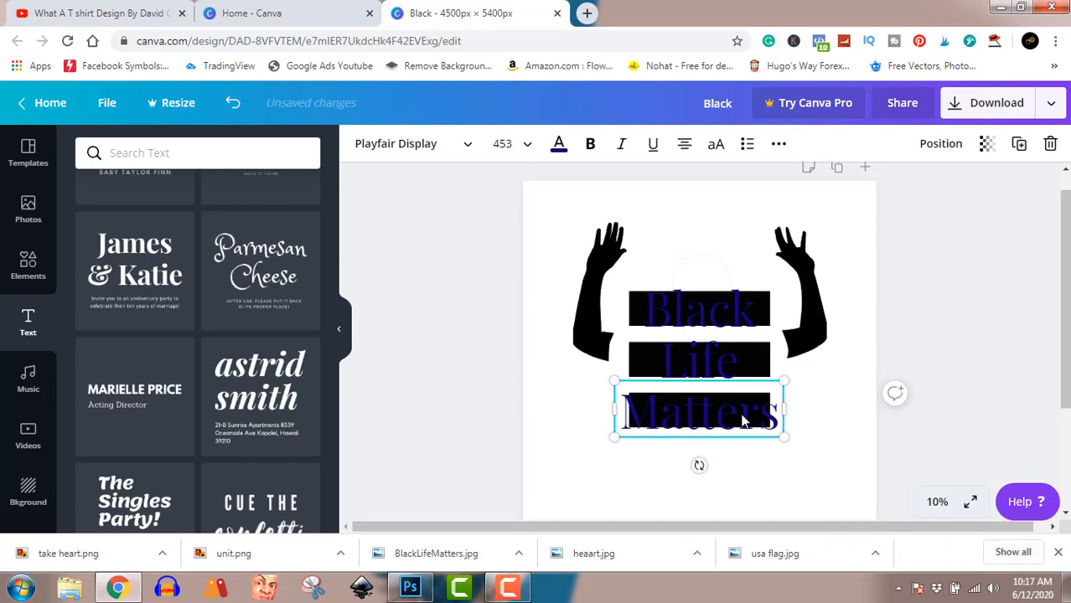
click(972, 319)
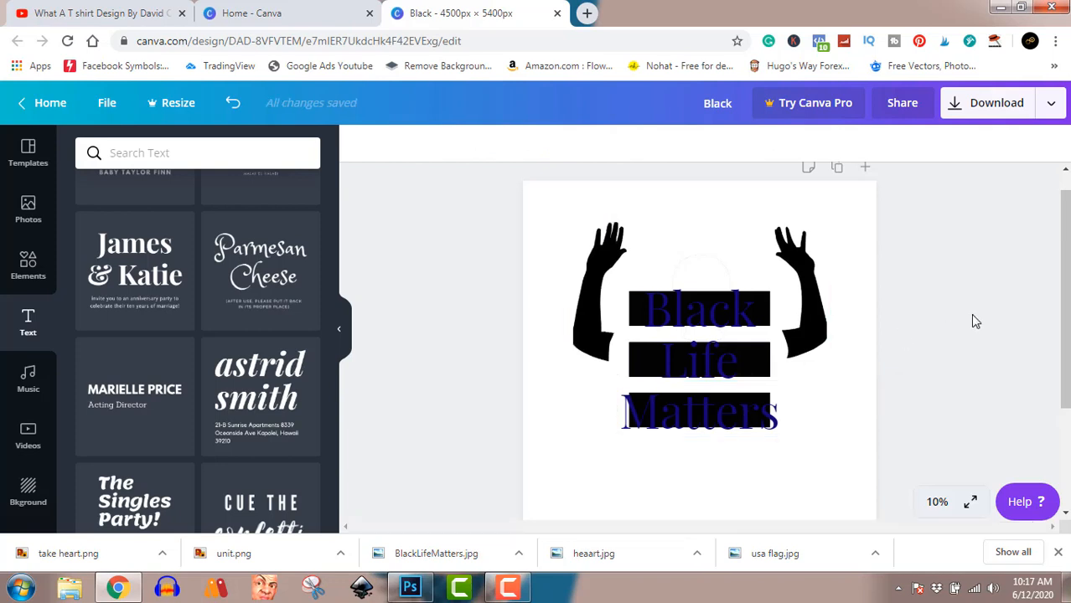
Download the finished design as a PNG at 4500 x 5400 px and return to the editor
click(994, 106)
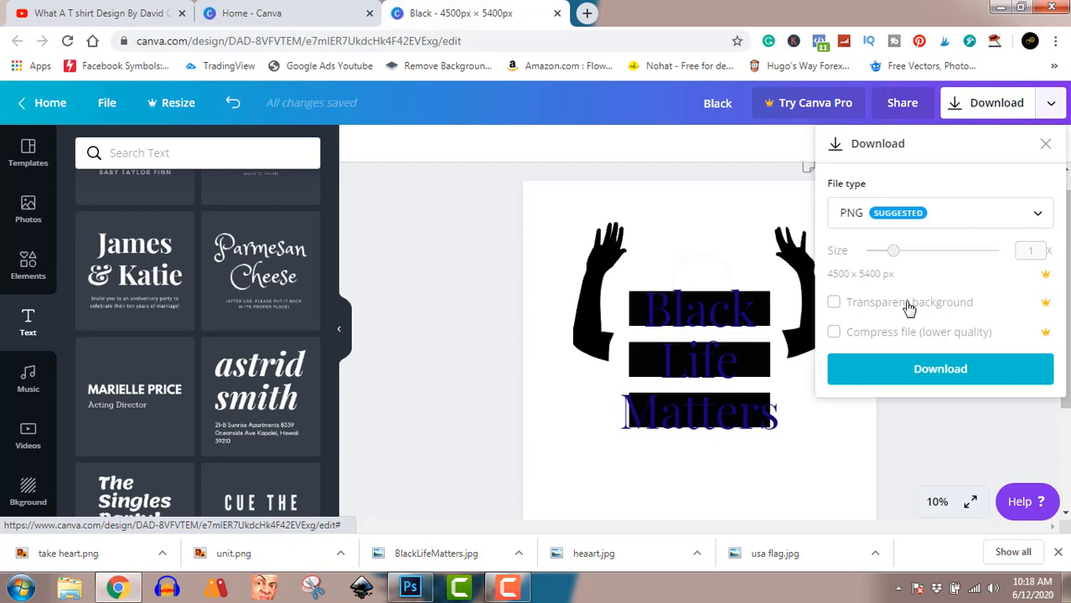
click(936, 377)
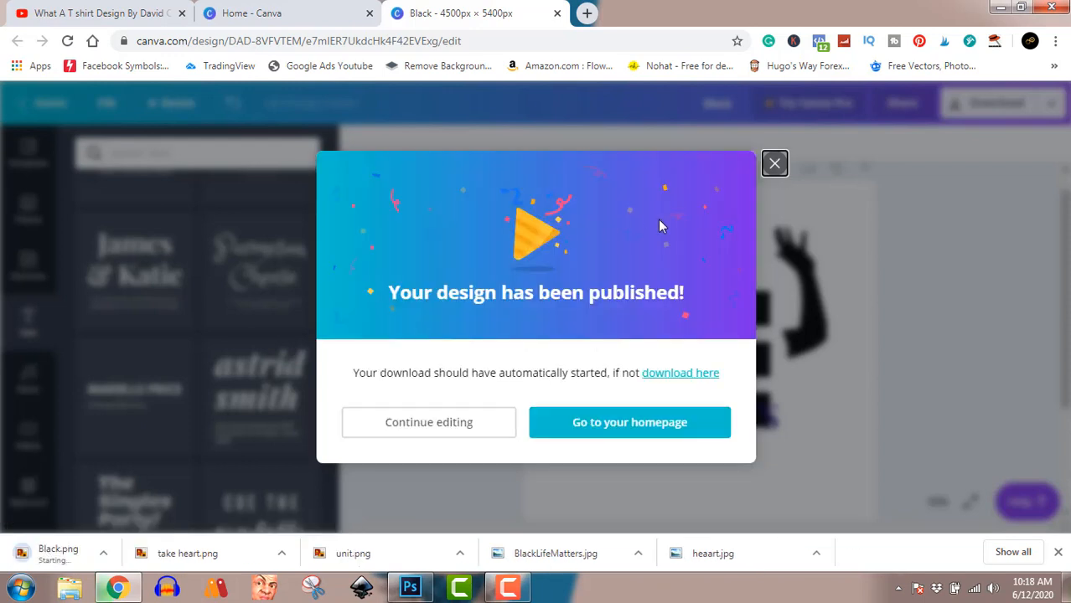
click(774, 165)
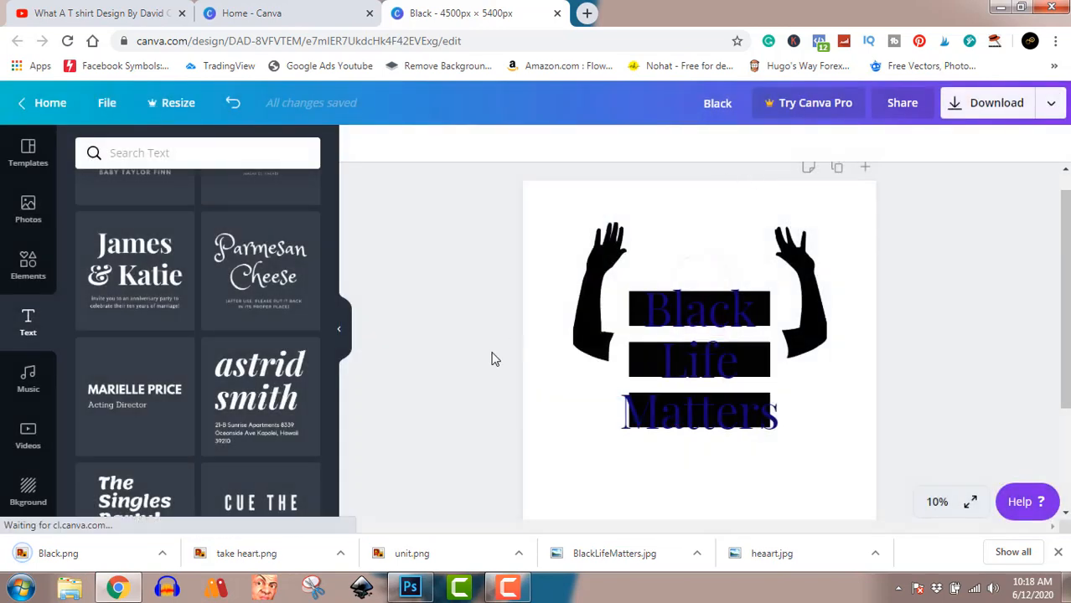
Show the downloaded Black.png in its folder, open it in Windows Photo Viewer to check the exported design, and close the viewer
click(163, 555)
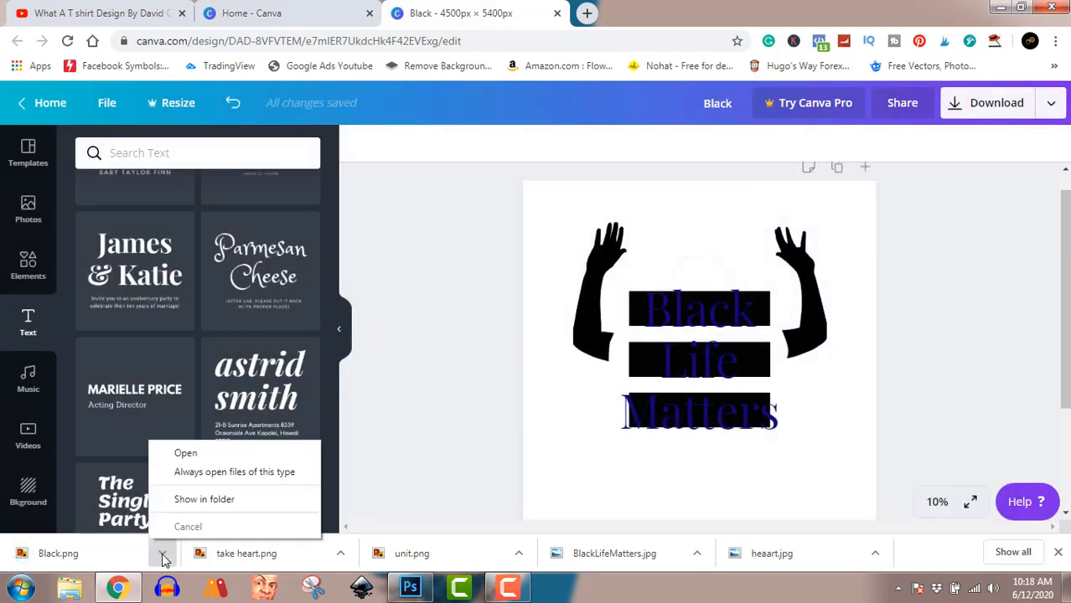
click(203, 500)
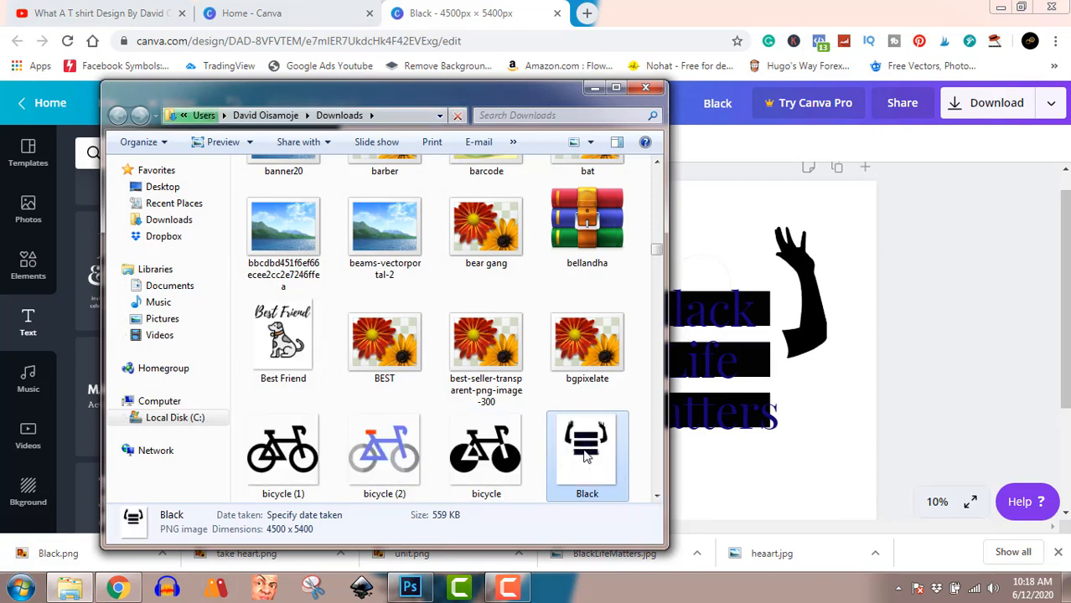
double_click(585, 457)
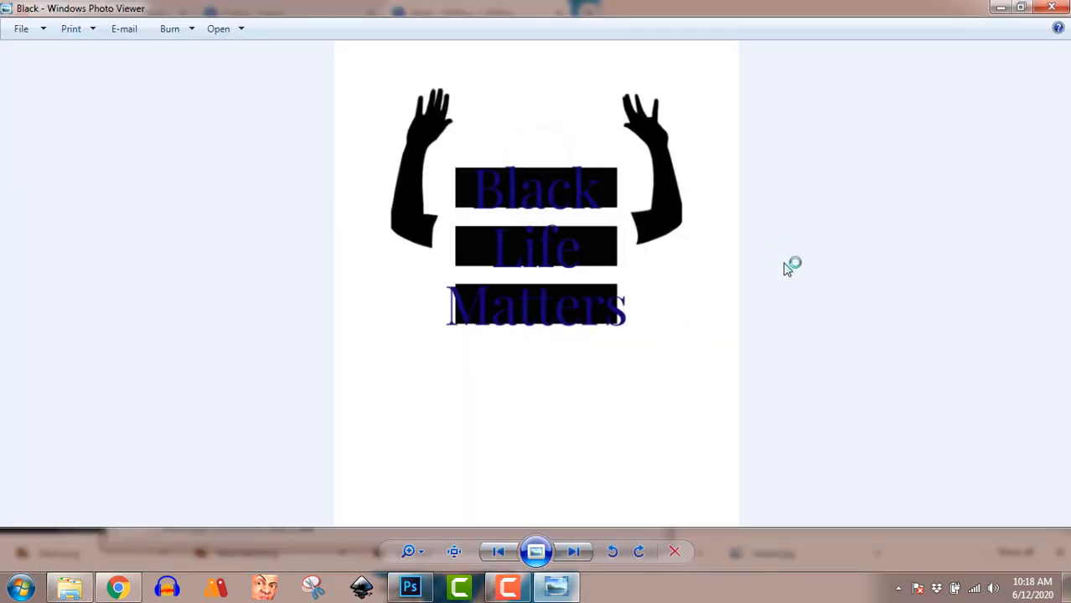
click(1052, 10)
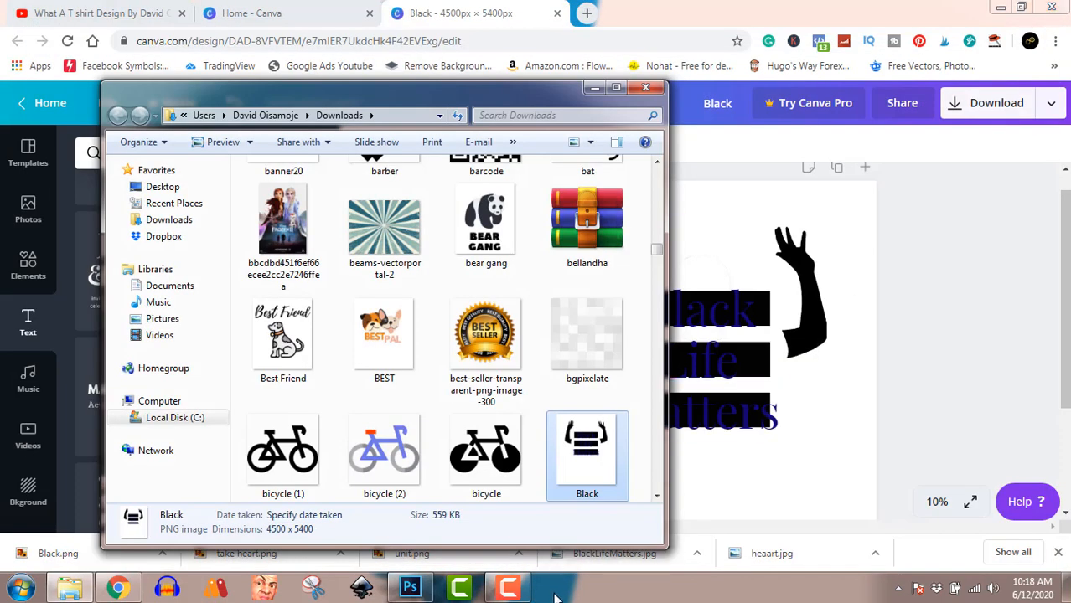
click(511, 591)
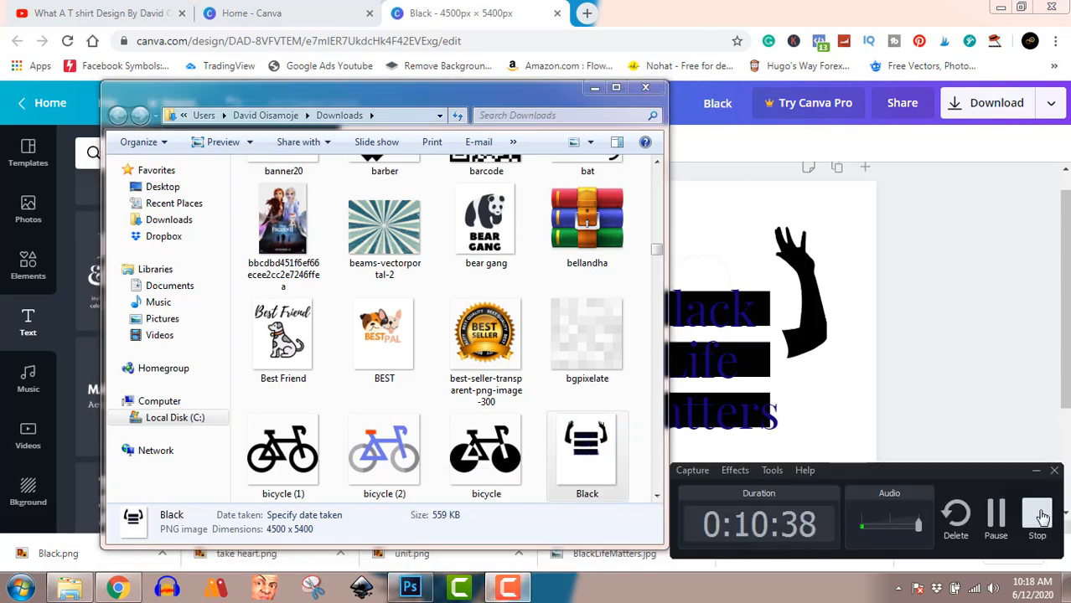
click(1038, 516)
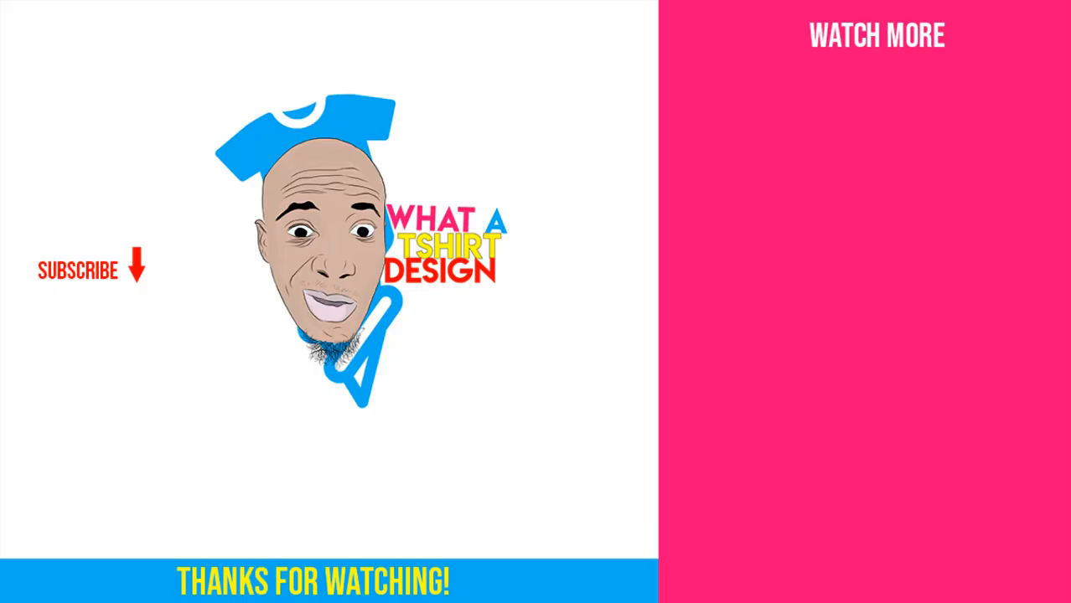